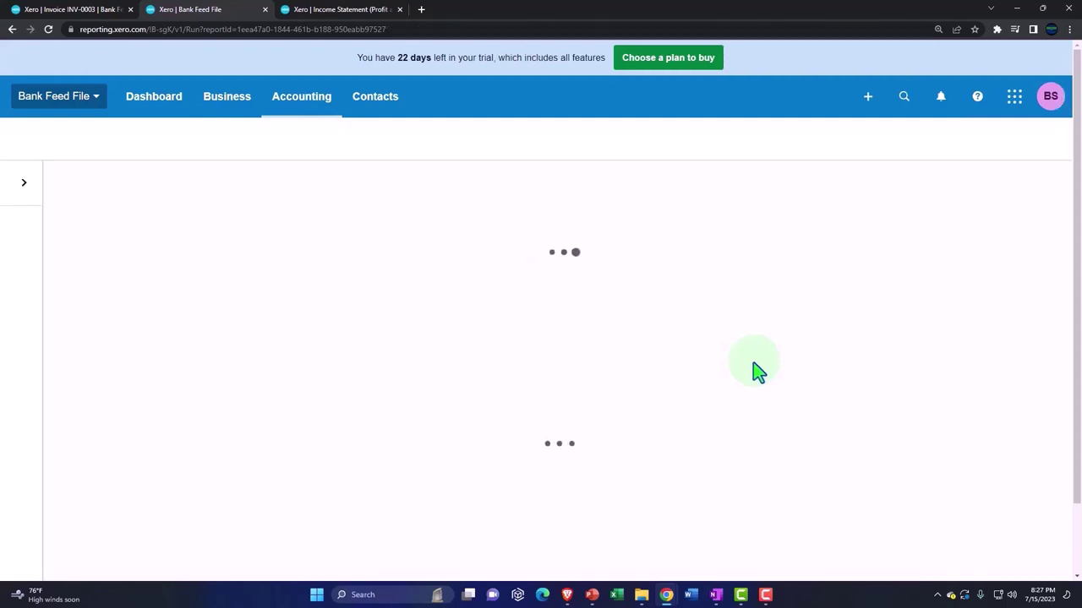
- Review the 2022 Accounts Receivable transactions report and return to the balance sheet
{"action": "scroll", "coordinate": [756, 370], "scroll_direction": "down", "scroll_amount": 2}
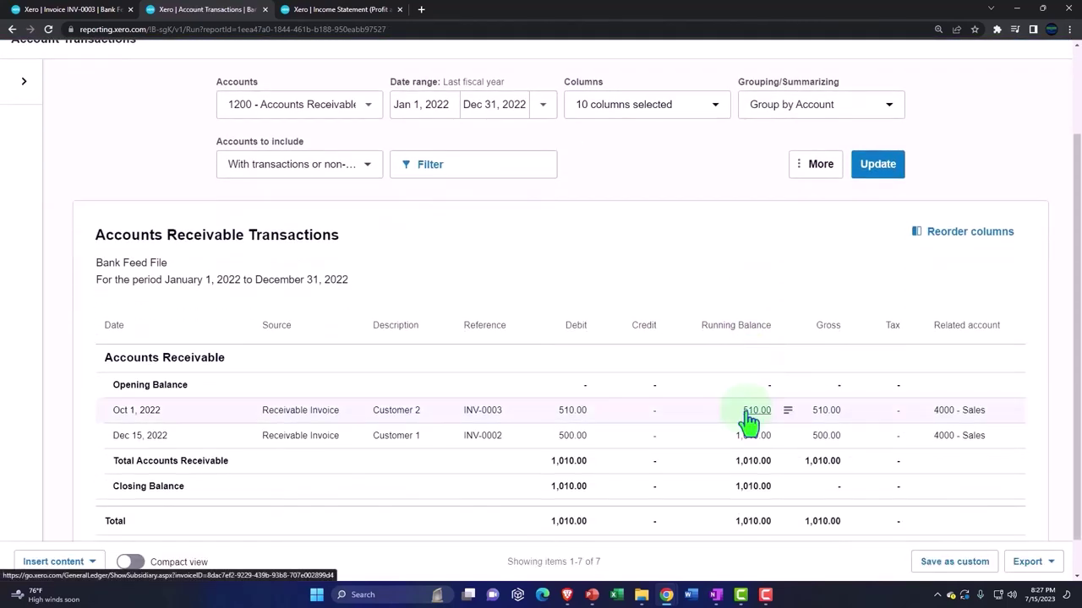
{"action": "left_click", "coordinate": [756, 411]}
{"action": "scroll", "coordinate": [131, 188], "scroll_direction": "up", "scroll_amount": 2}
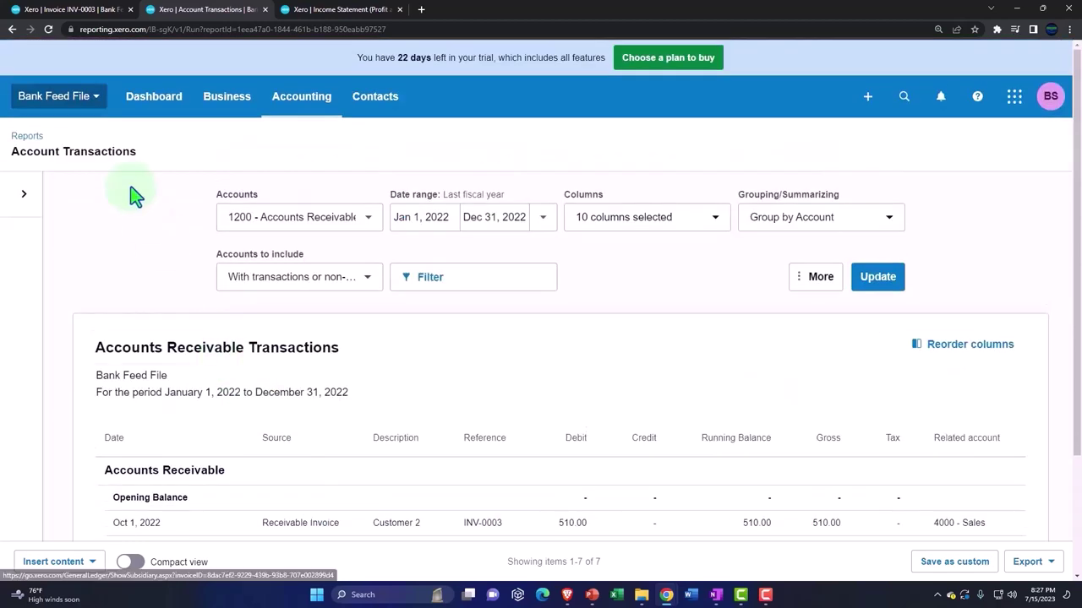
{"action": "left_click", "coordinate": [12, 29]}
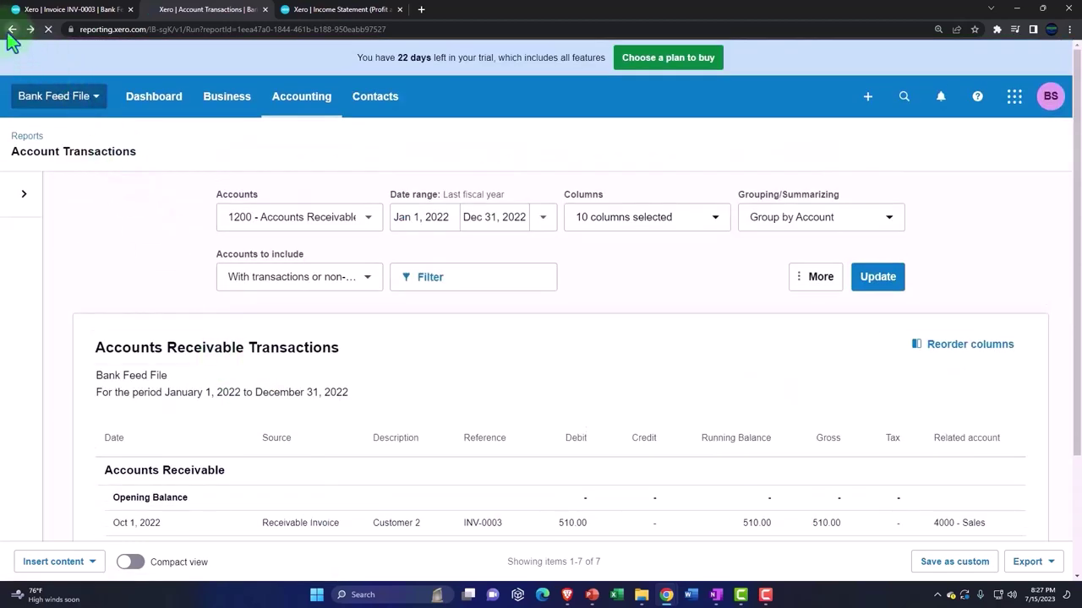
- Refresh the income statement for January 1 to December 31, 2022 and look through it
{"action": "left_click", "coordinate": [339, 15]}
{"action": "left_click", "coordinate": [876, 226]}
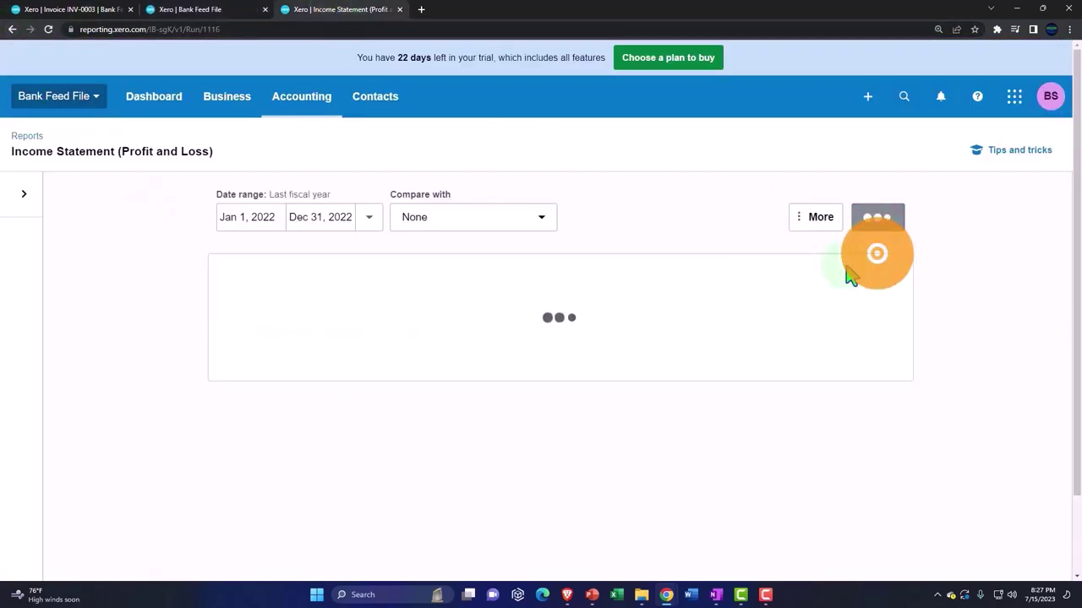
{"action": "scroll", "coordinate": [572, 449], "scroll_direction": "down", "scroll_amount": 2}
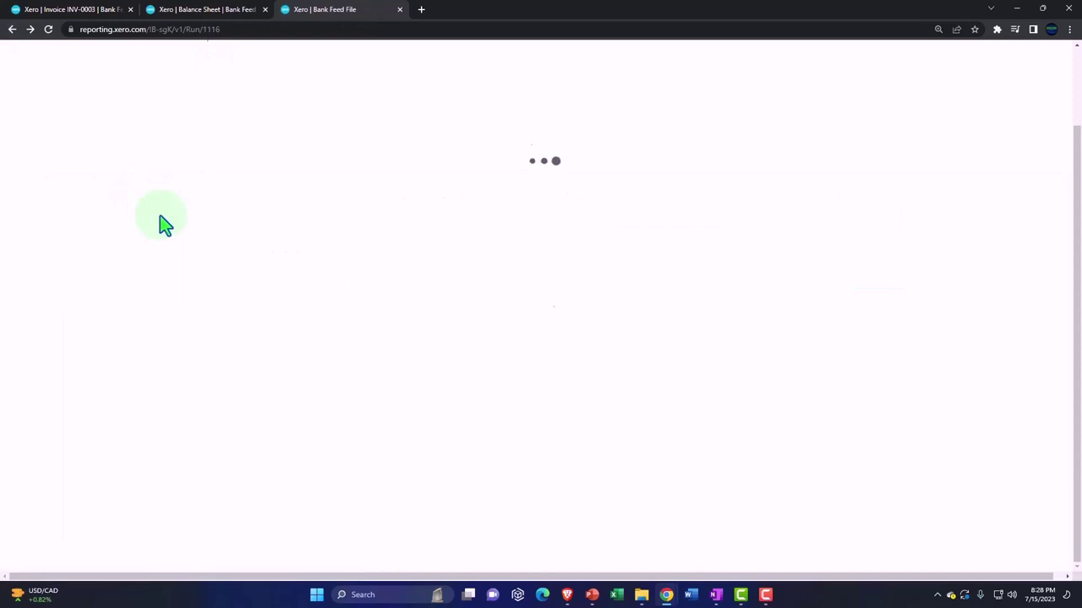
- Open the list of all contacts and check the amounts owed by Customer 1 and Customer 2
{"action": "left_click", "coordinate": [72, 9]}
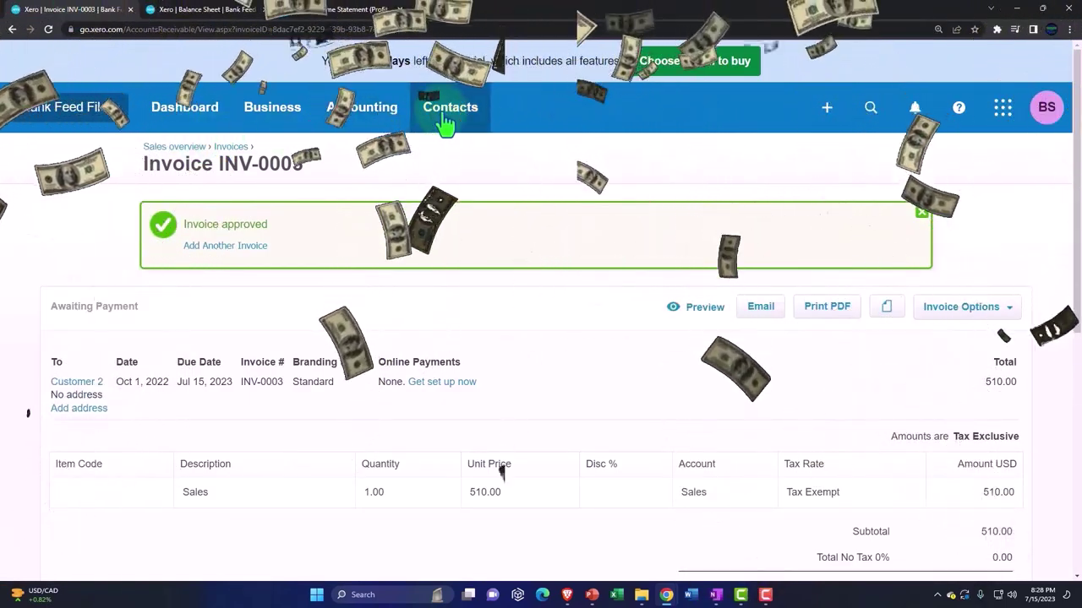
{"action": "left_click", "coordinate": [446, 118]}
{"action": "left_click", "coordinate": [456, 170]}
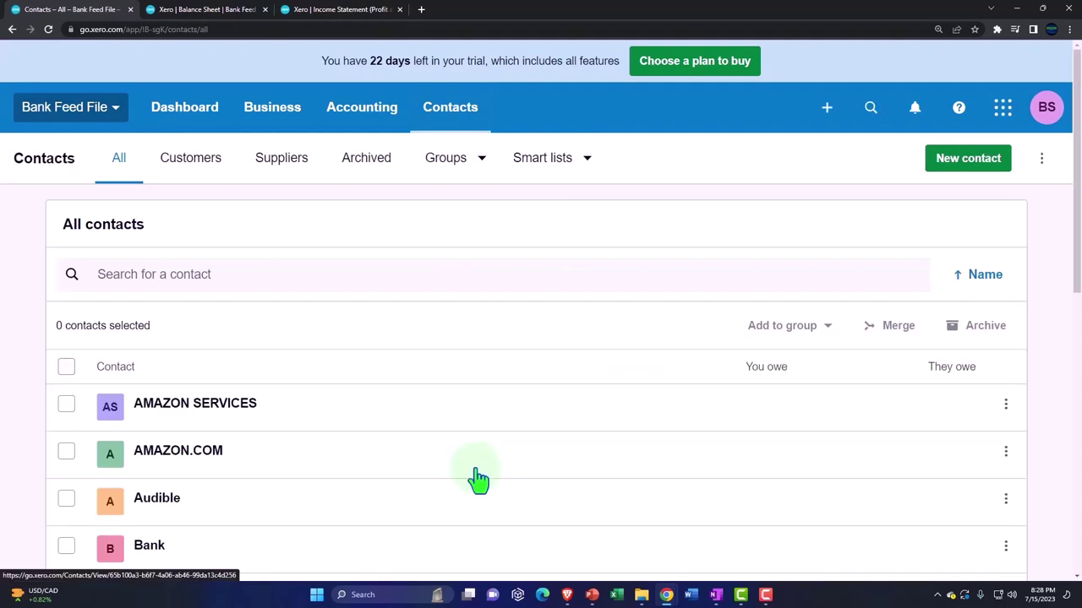
{"action": "scroll", "coordinate": [478, 480], "scroll_direction": "down", "scroll_amount": 1}
{"action": "scroll", "coordinate": [478, 480], "scroll_direction": "down", "scroll_amount": 1}
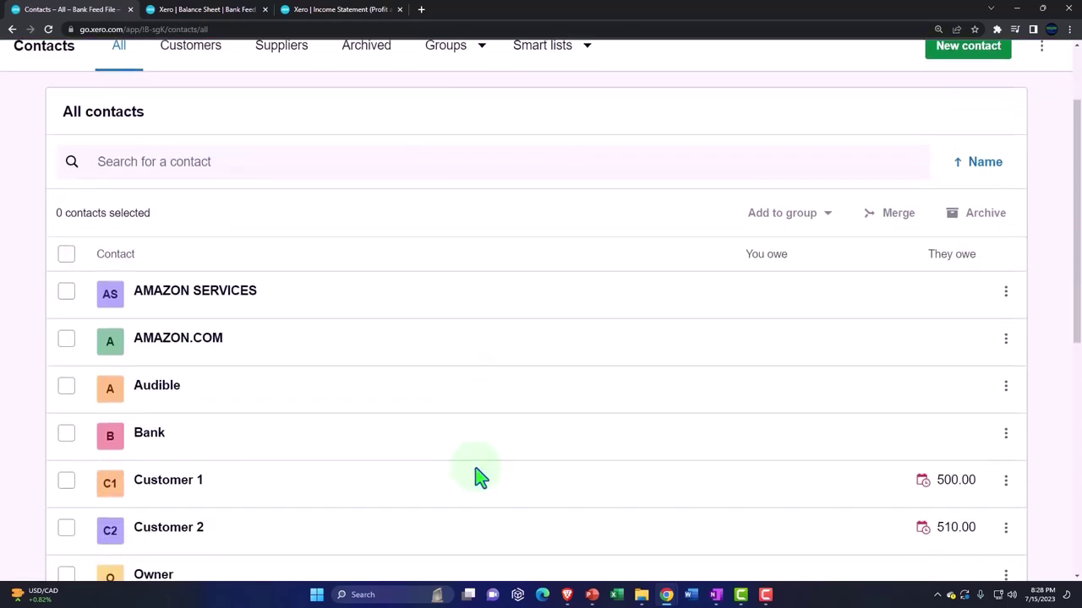
{"action": "scroll", "coordinate": [478, 480], "scroll_direction": "down", "scroll_amount": 1}
{"action": "scroll", "coordinate": [907, 511], "scroll_direction": "up", "scroll_amount": 3}
- Open the sales invoices list and show only the invoices awaiting payment
{"action": "left_click", "coordinate": [274, 119]}
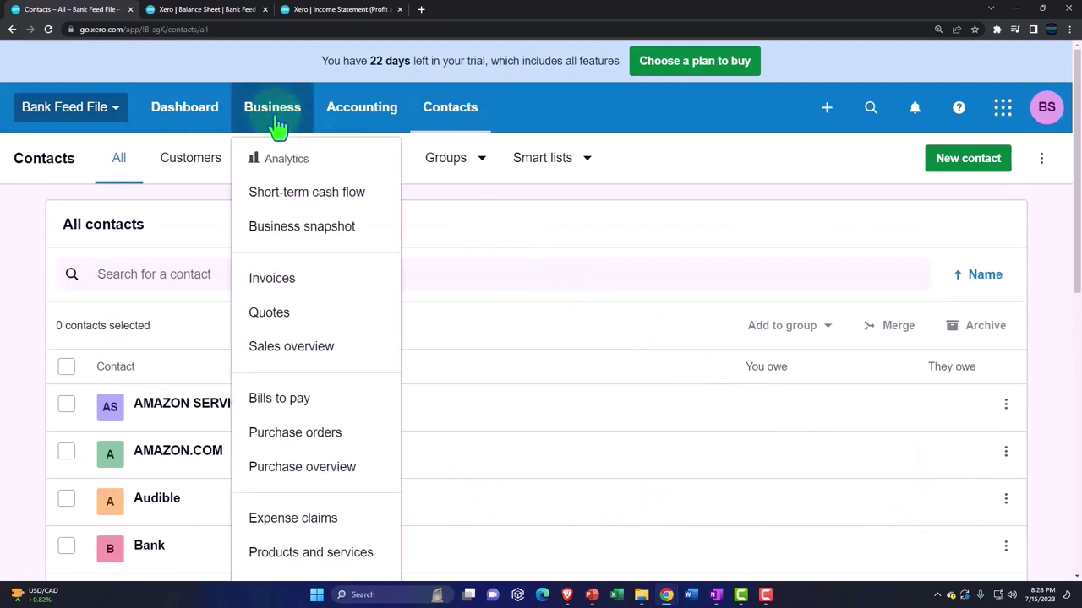
{"action": "left_click", "coordinate": [272, 279]}
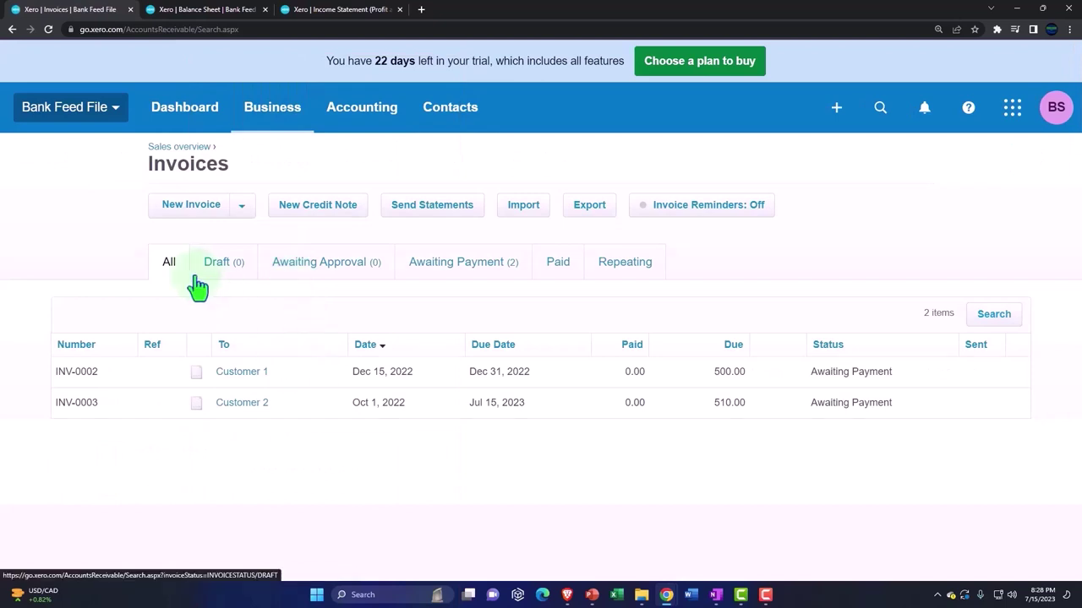
{"action": "left_click", "coordinate": [445, 269]}
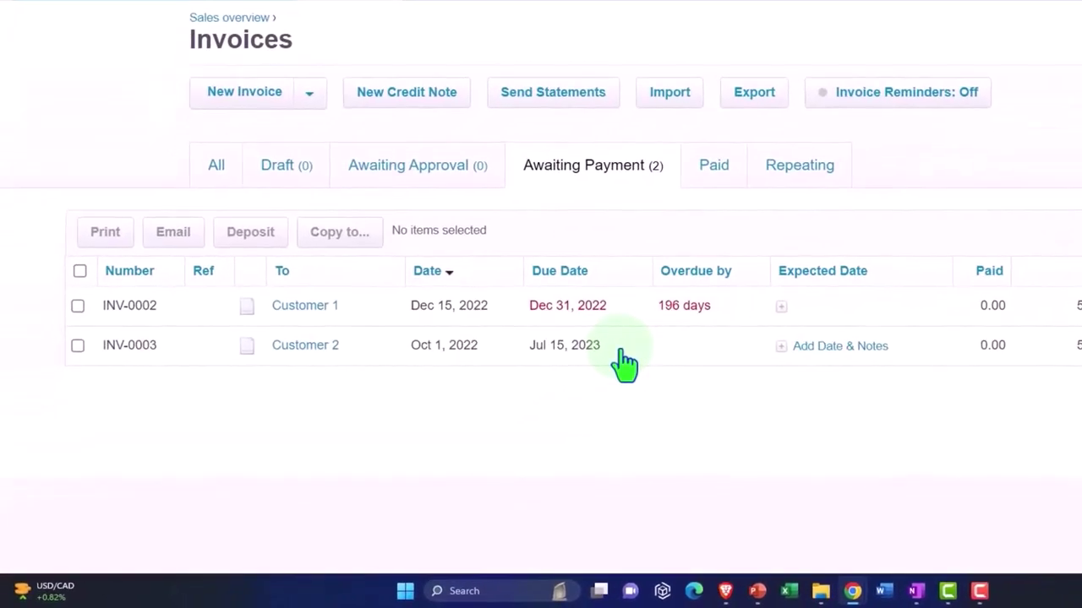
- Select invoices INV-0002 and INV-0003 in the awaiting-payment list and clear both selections again
{"action": "left_click", "coordinate": [78, 307]}
{"action": "left_click", "coordinate": [78, 347]}
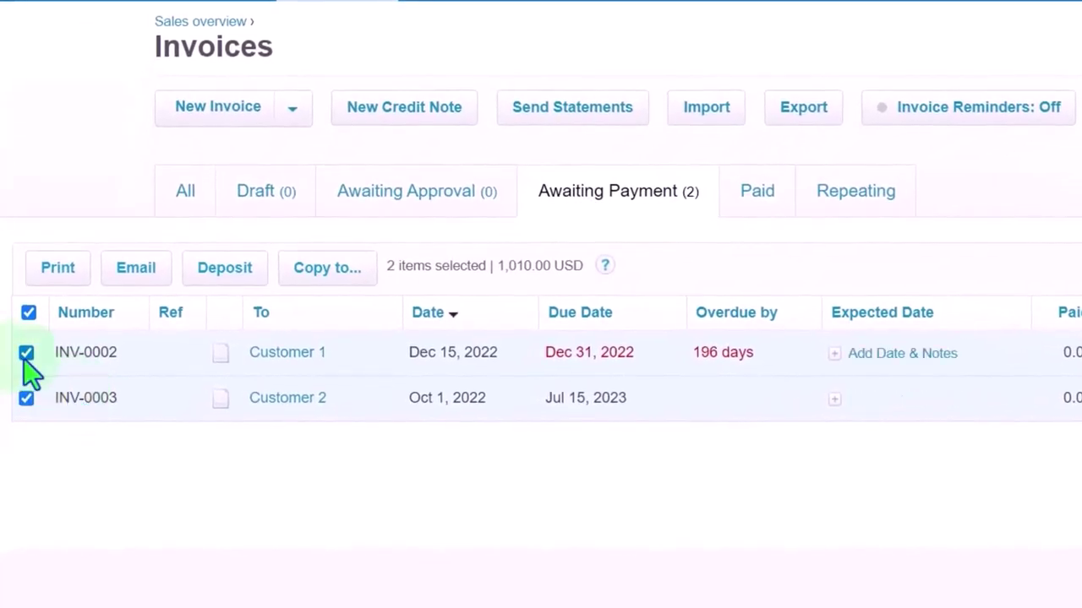
{"action": "left_click", "coordinate": [27, 353]}
{"action": "left_click", "coordinate": [26, 397]}
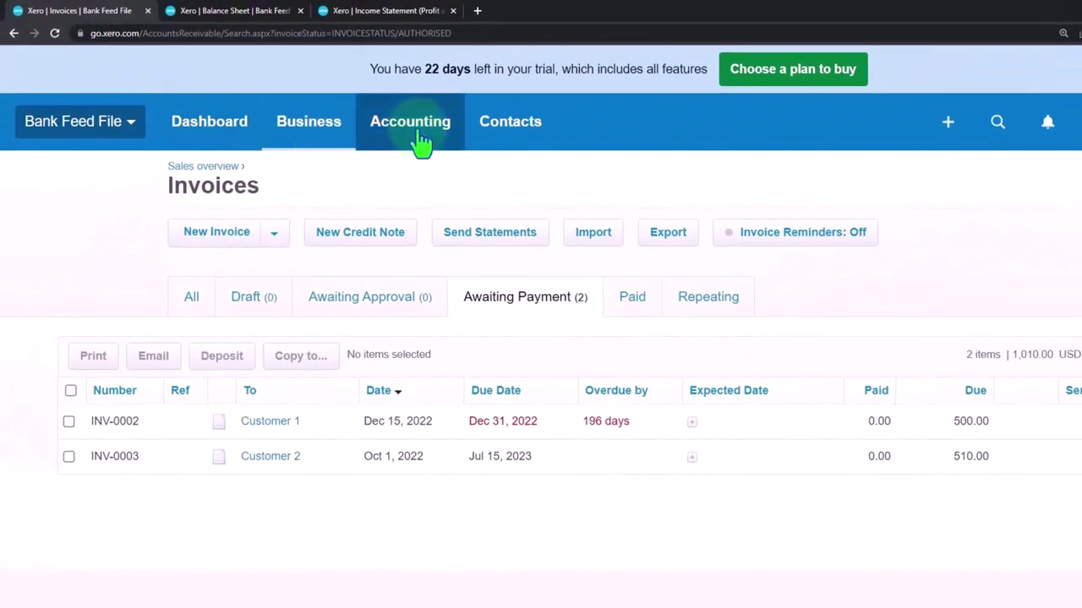
- Open the account transactions of the Checking Account from the bank accounts overview
{"action": "left_click", "coordinate": [418, 133]}
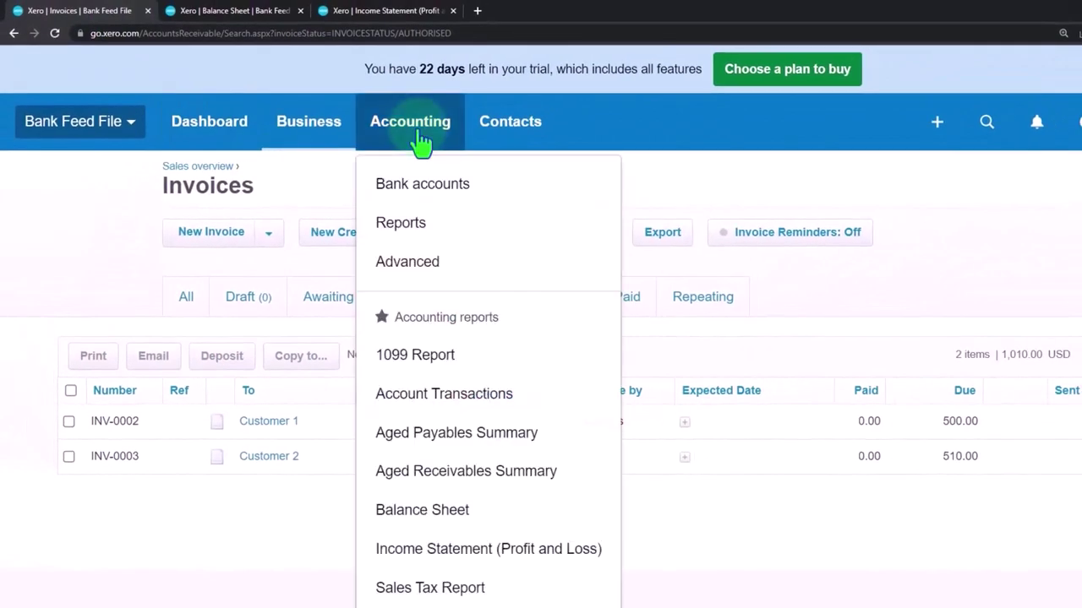
{"action": "left_click", "coordinate": [437, 184]}
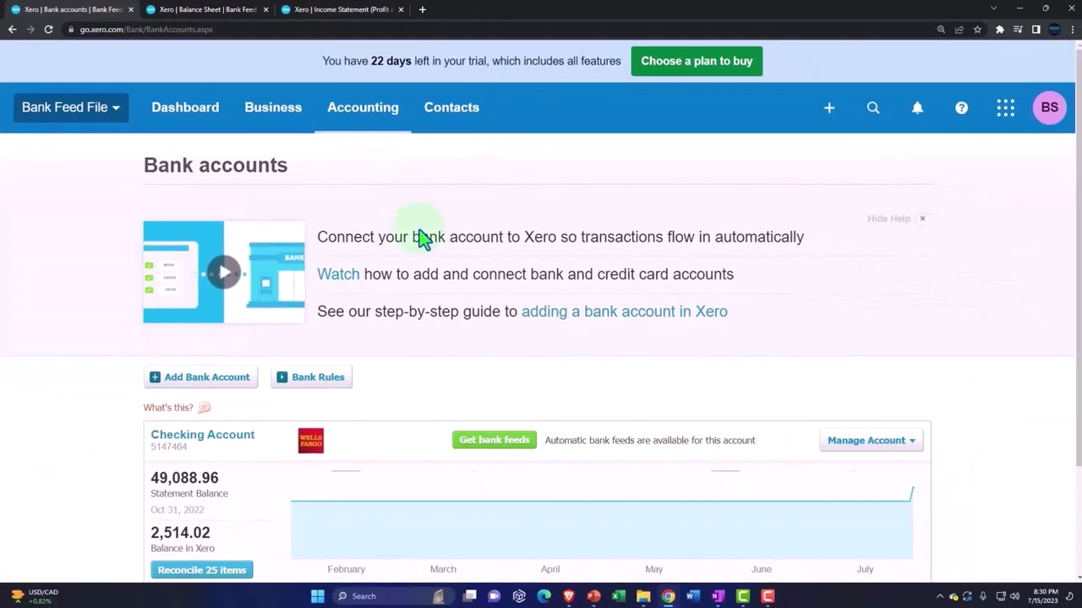
{"action": "scroll", "coordinate": [618, 420], "scroll_direction": "down", "scroll_amount": 2}
{"action": "left_click", "coordinate": [910, 337]}
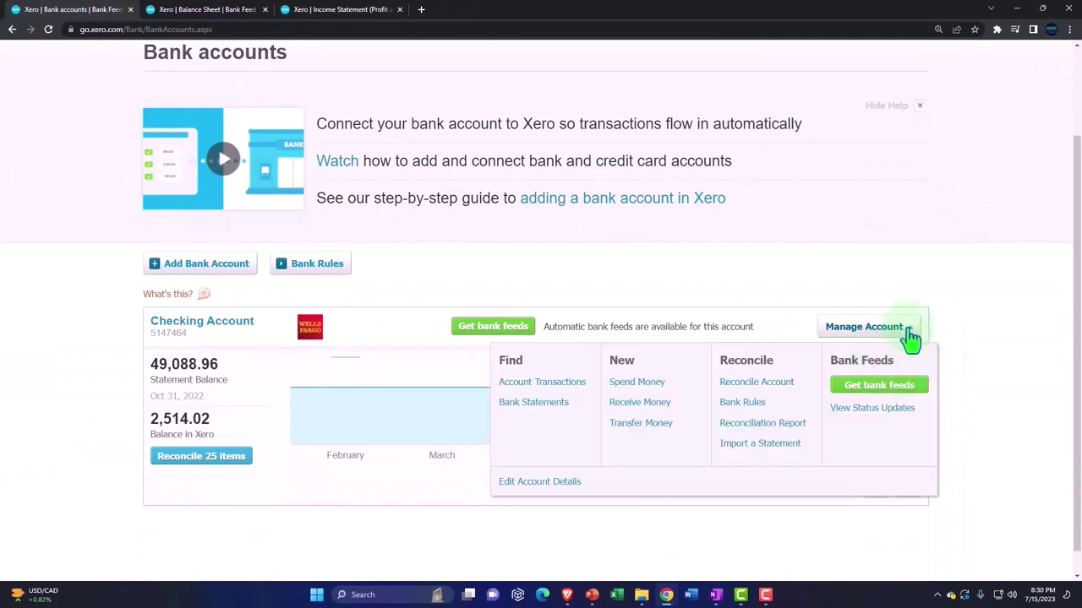
{"action": "left_click", "coordinate": [545, 385]}
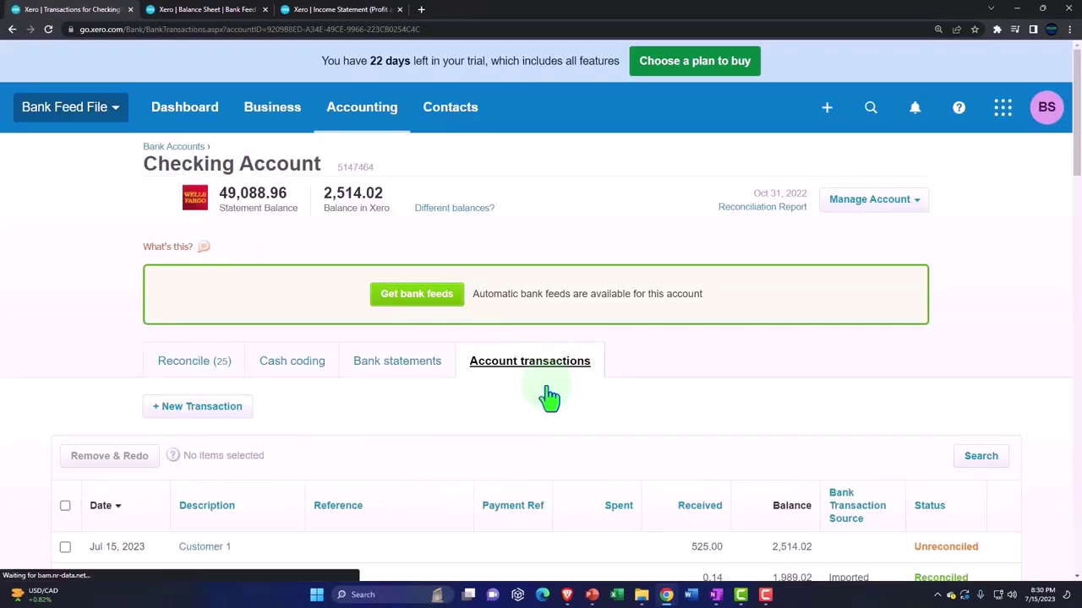
- Go to page 3 of the Checking Account's reconciliation list and find the Oct 26, 2022 receipt of 510.00 suggested for INV-0003
{"action": "left_click", "coordinate": [190, 365]}
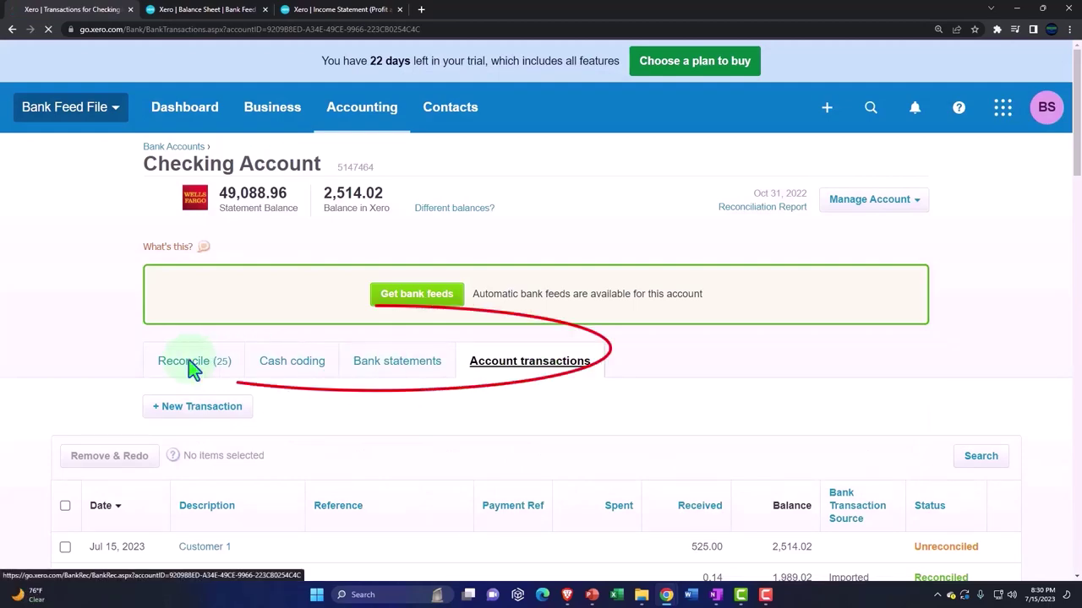
{"action": "scroll", "coordinate": [192, 371], "scroll_direction": "down", "scroll_amount": 10}
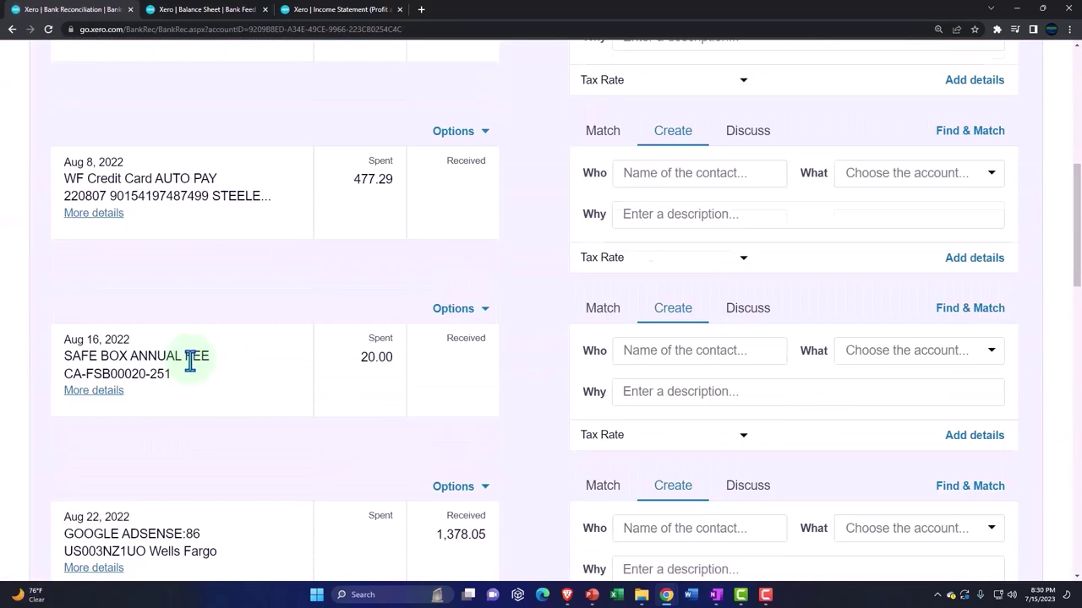
{"action": "scroll", "coordinate": [192, 372], "scroll_direction": "down", "scroll_amount": 10}
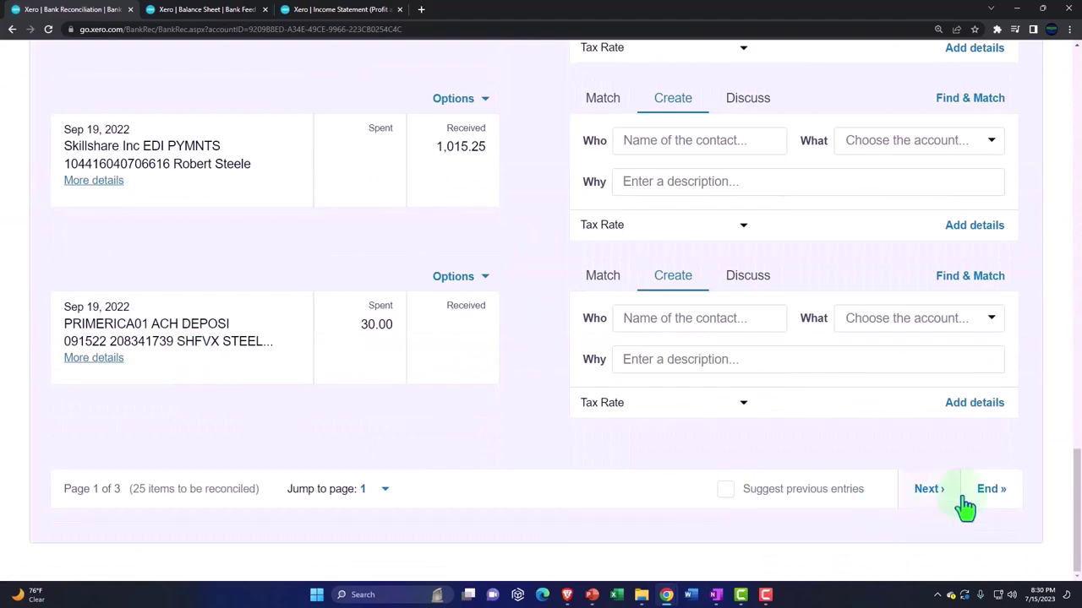
{"action": "left_click", "coordinate": [921, 492]}
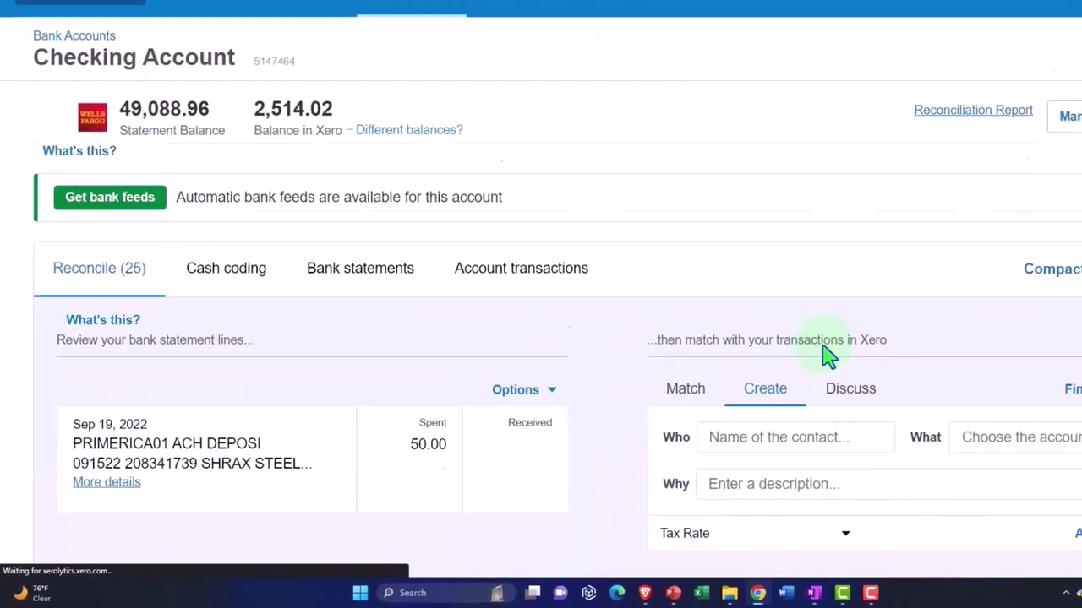
{"action": "scroll", "coordinate": [828, 355], "scroll_direction": "down", "scroll_amount": 12}
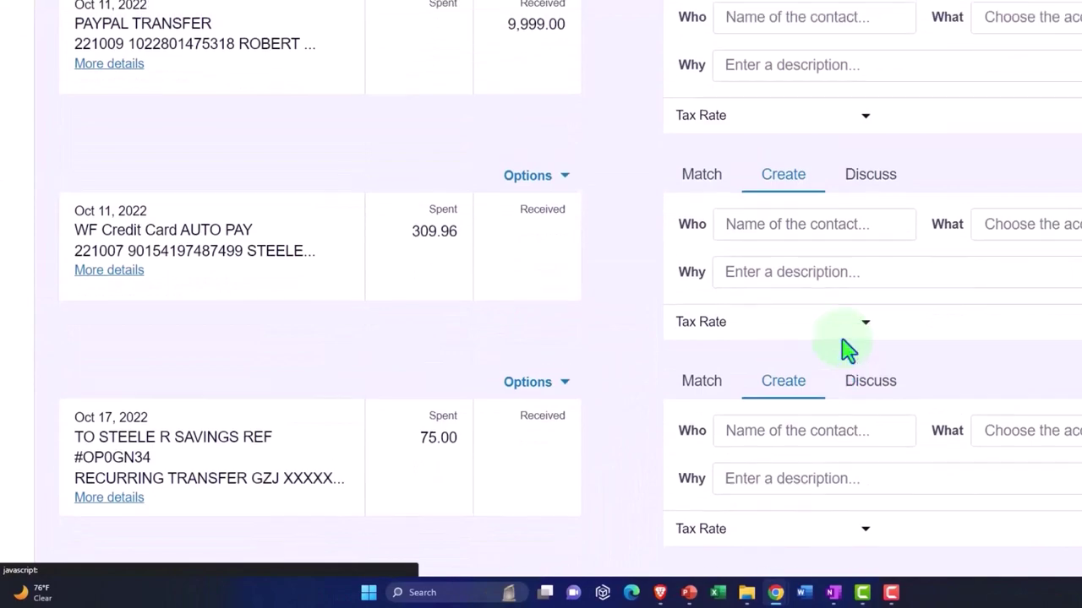
{"action": "scroll", "coordinate": [845, 348], "scroll_direction": "up", "scroll_amount": 4}
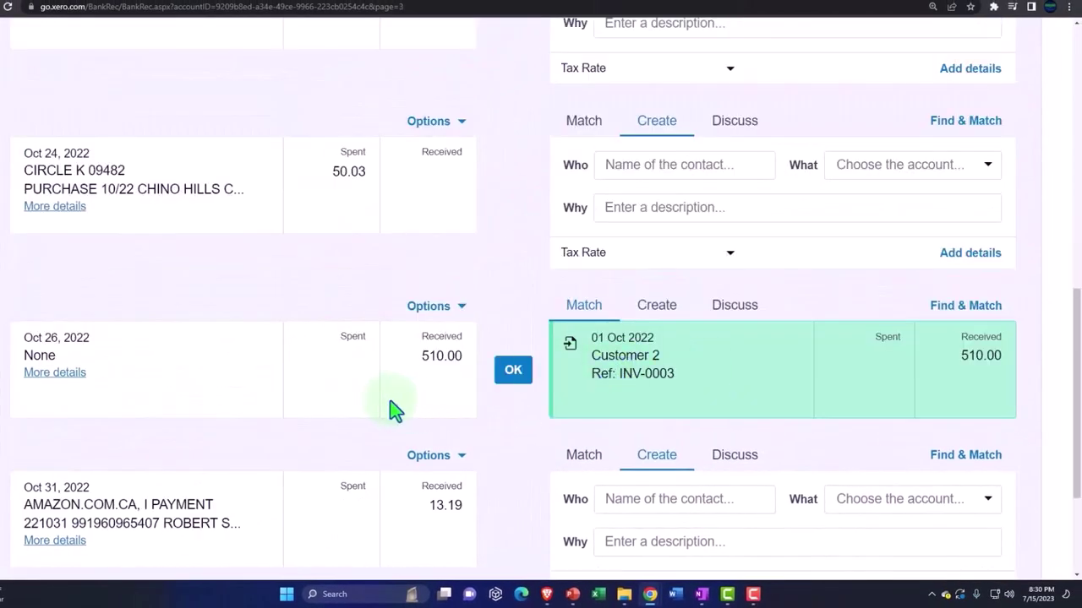
{"action": "scroll", "coordinate": [395, 410], "scroll_direction": "up", "scroll_amount": 5}
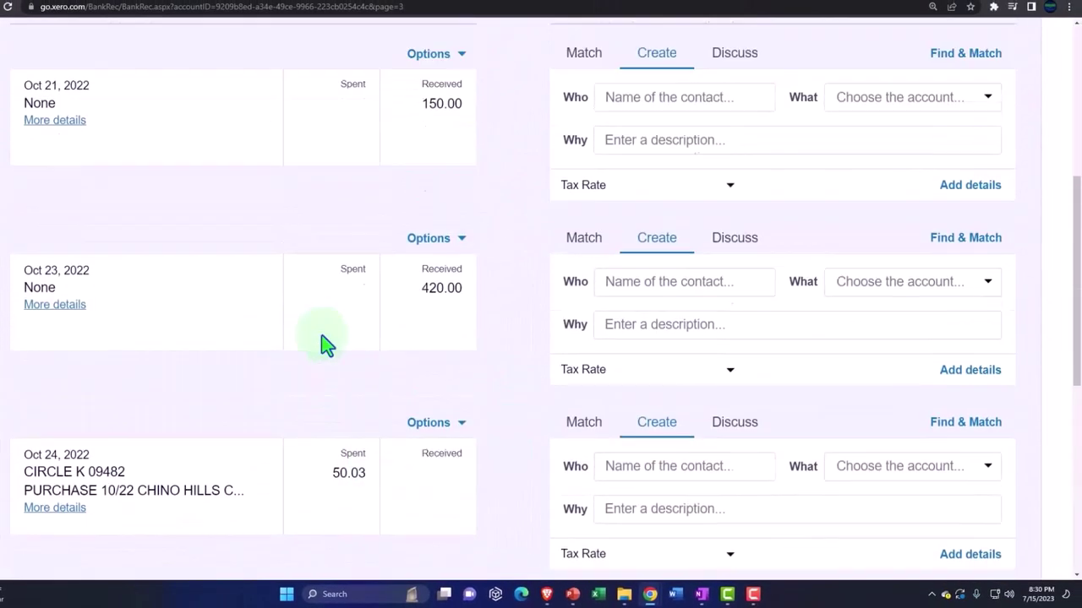
{"action": "scroll", "coordinate": [376, 266], "scroll_direction": "down", "scroll_amount": 5}
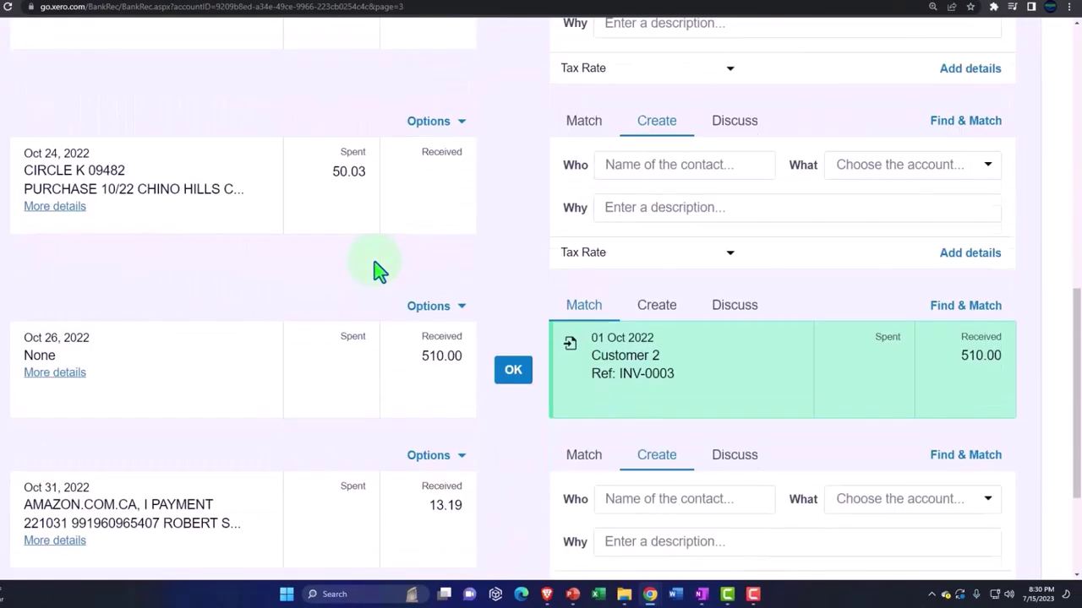
{"action": "left_click", "coordinate": [425, 397]}
{"action": "left_click", "coordinate": [640, 393]}
{"action": "left_click", "coordinate": [180, 212]}
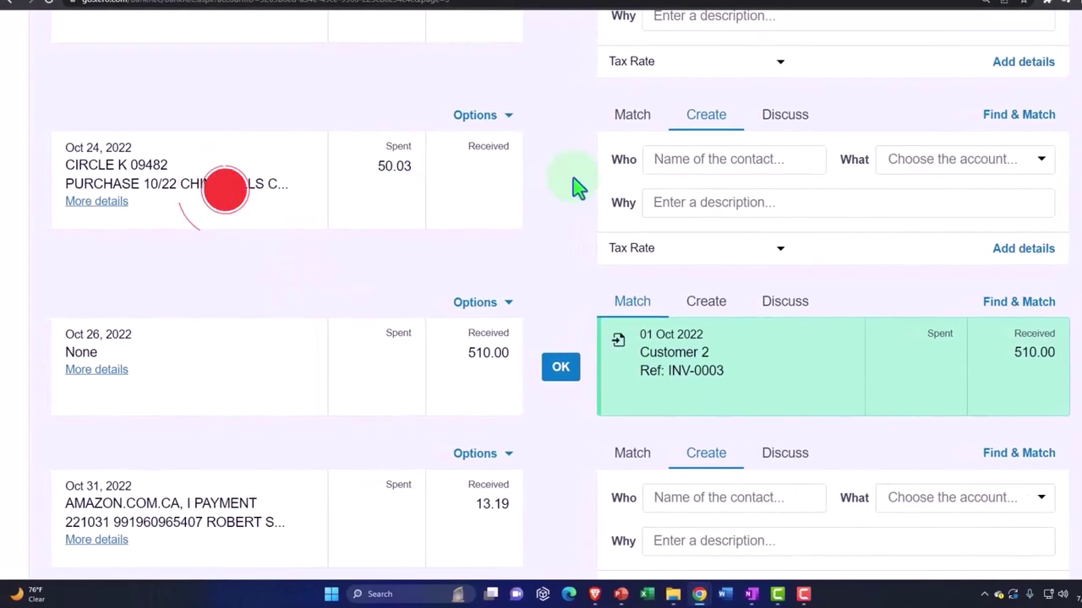
{"action": "left_click", "coordinate": [700, 144]}
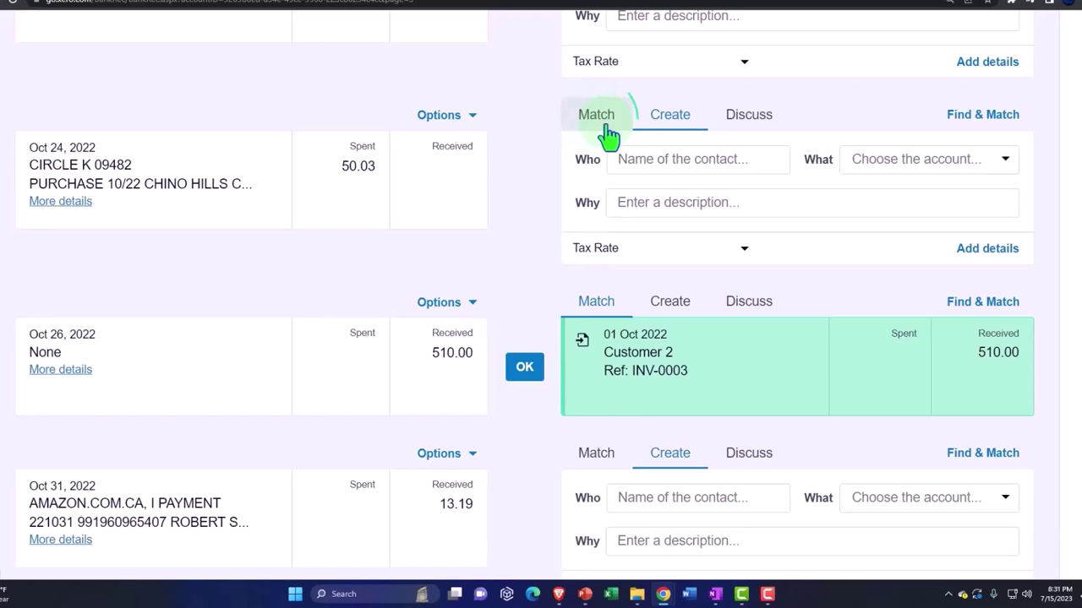
{"action": "left_click", "coordinate": [607, 135]}
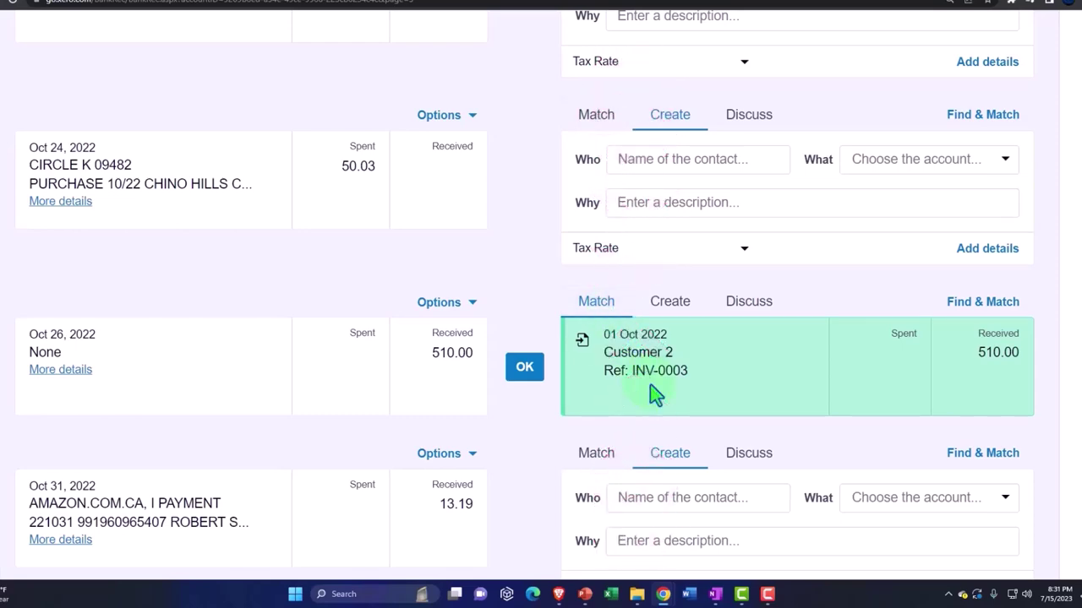
- Switch to OneNote and examine the Receive Payments stage in the customers section of the flowchart
{"action": "left_click", "coordinate": [715, 594]}
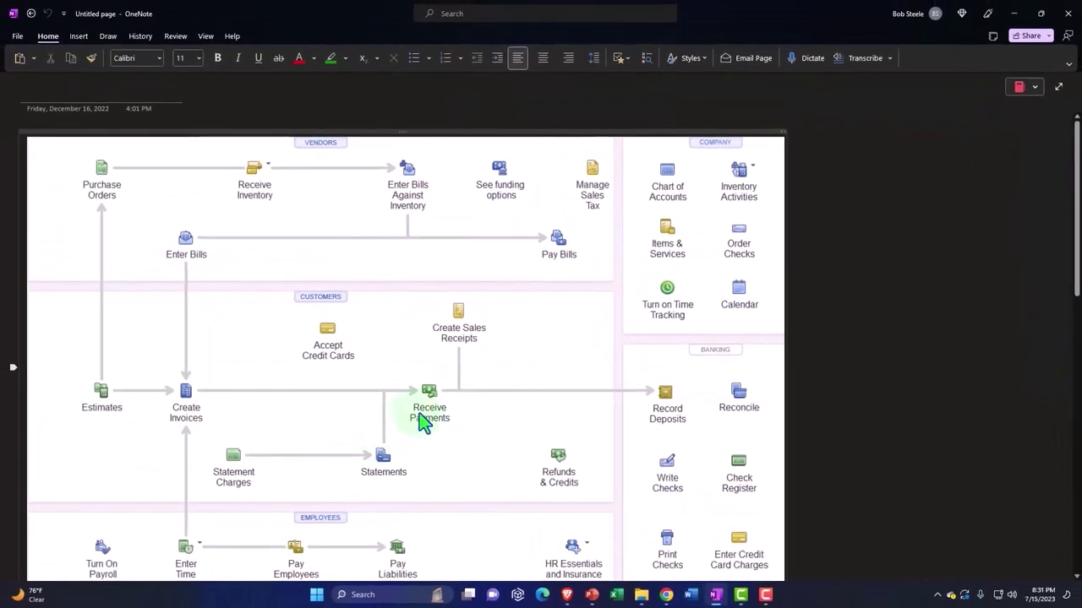
{"action": "left_click", "coordinate": [425, 423]}
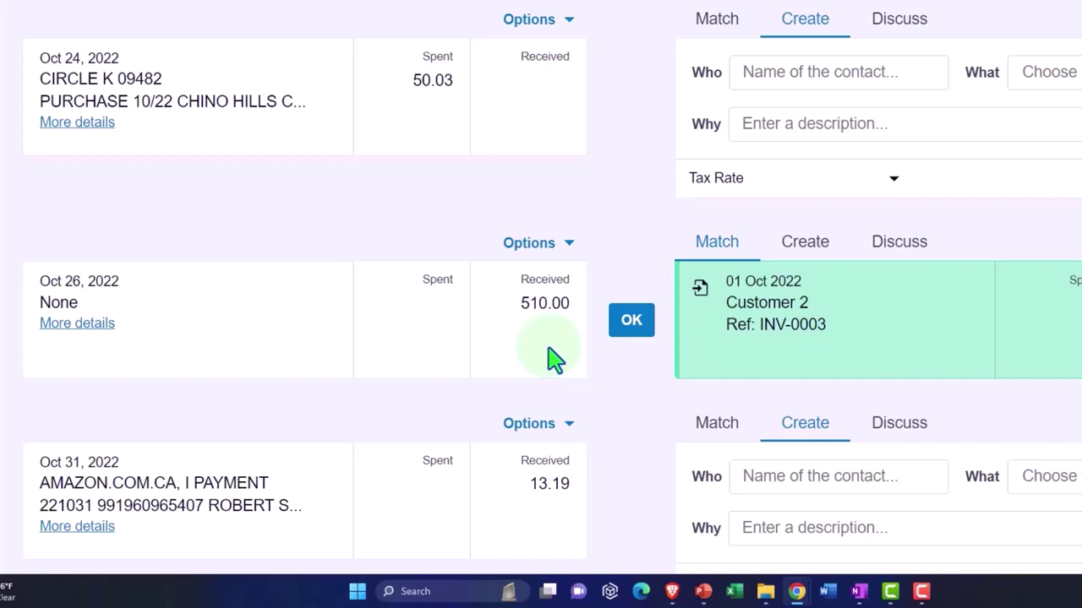
- Reconcile the Oct 26, 2022 receipt of 510.00 with Customer 2's invoice INV-0003 on the bank reconciliation page
{"action": "left_click", "coordinate": [626, 330]}
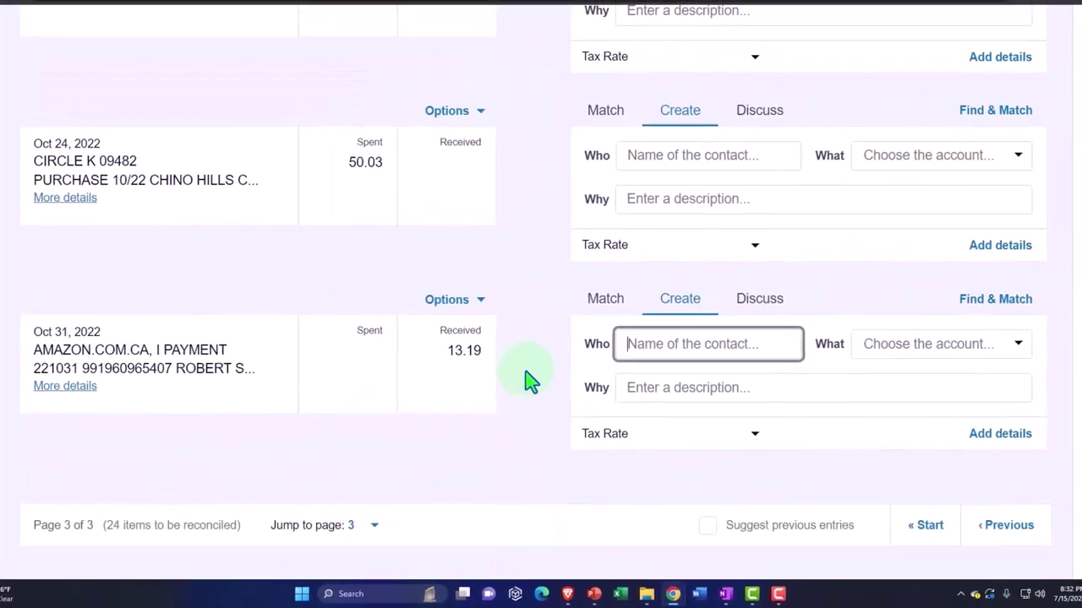
- Refresh the December 31, 2022 balance sheet and open its Accounts Receivable transactions to review Customer 2's invoice and payment
{"action": "left_click", "coordinate": [220, 19]}
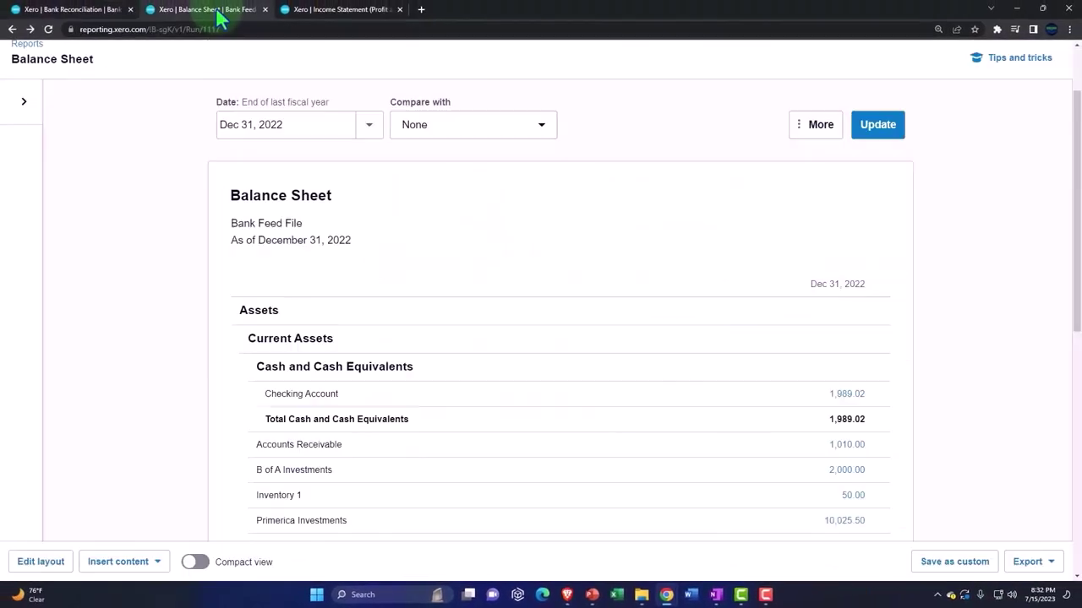
{"action": "left_click", "coordinate": [881, 129]}
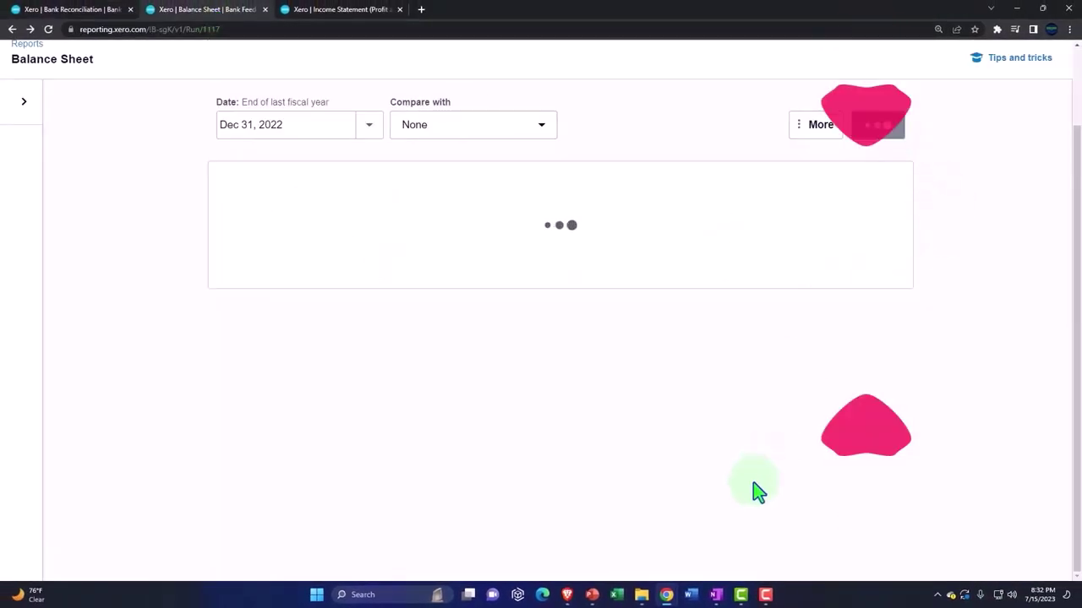
{"action": "key", "text": "ctrl+plus"}
{"action": "key", "text": "ctrl+plus"}
{"action": "key", "text": "ctrl+plus"}
{"action": "scroll", "coordinate": [845, 404], "scroll_direction": "down", "scroll_amount": 1}
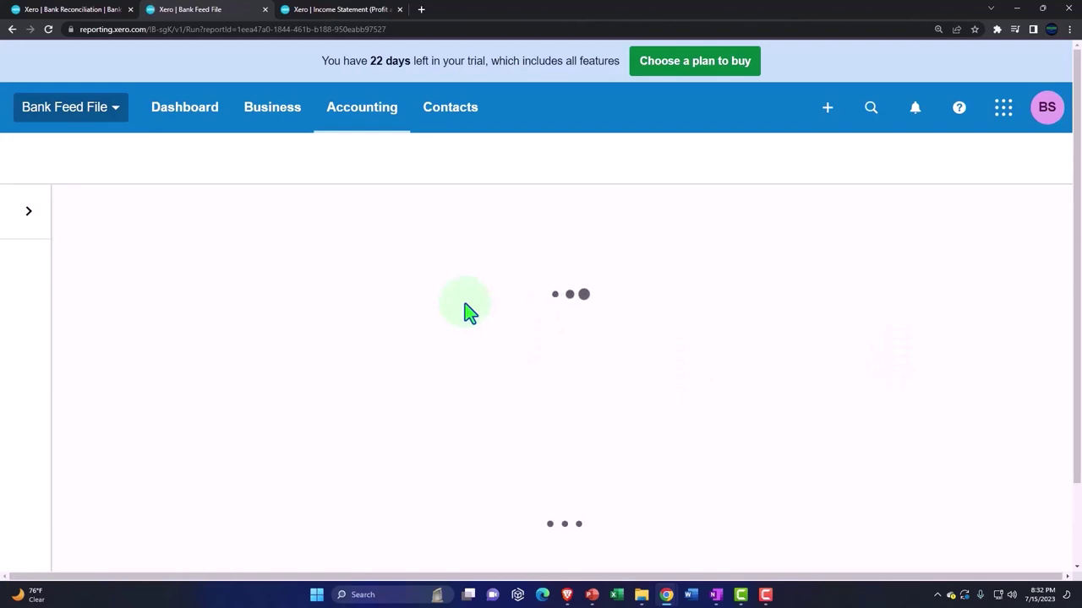
{"action": "scroll", "coordinate": [470, 312], "scroll_direction": "down", "scroll_amount": 4}
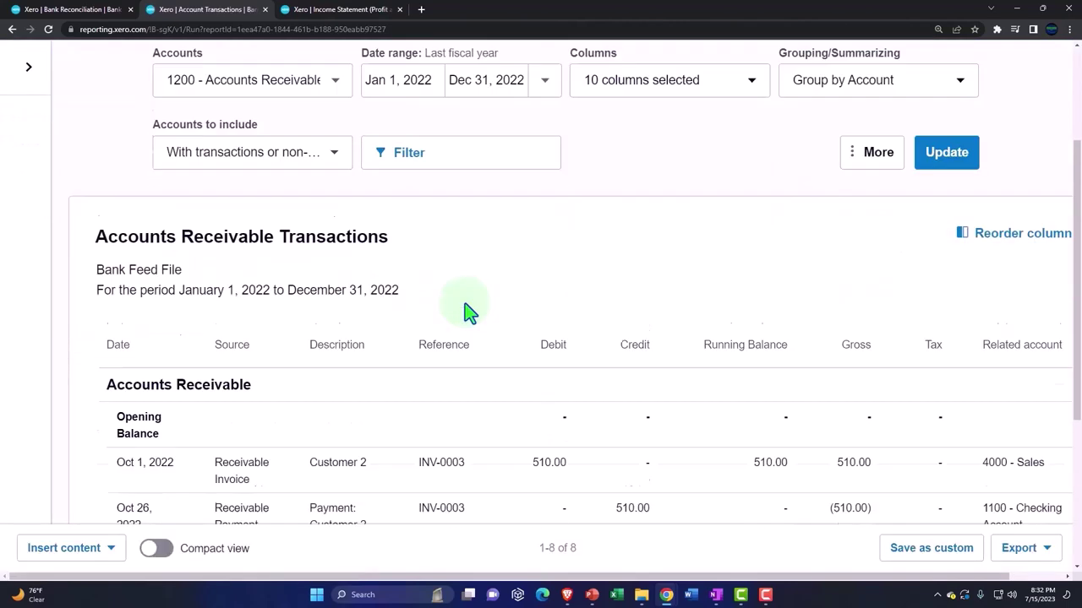
- Open the Oct 26, 2022 receivable payment from Customer 2 in the Accounts Receivable transactions and examine its details and history
{"action": "key", "text": "ctrl+minus"}
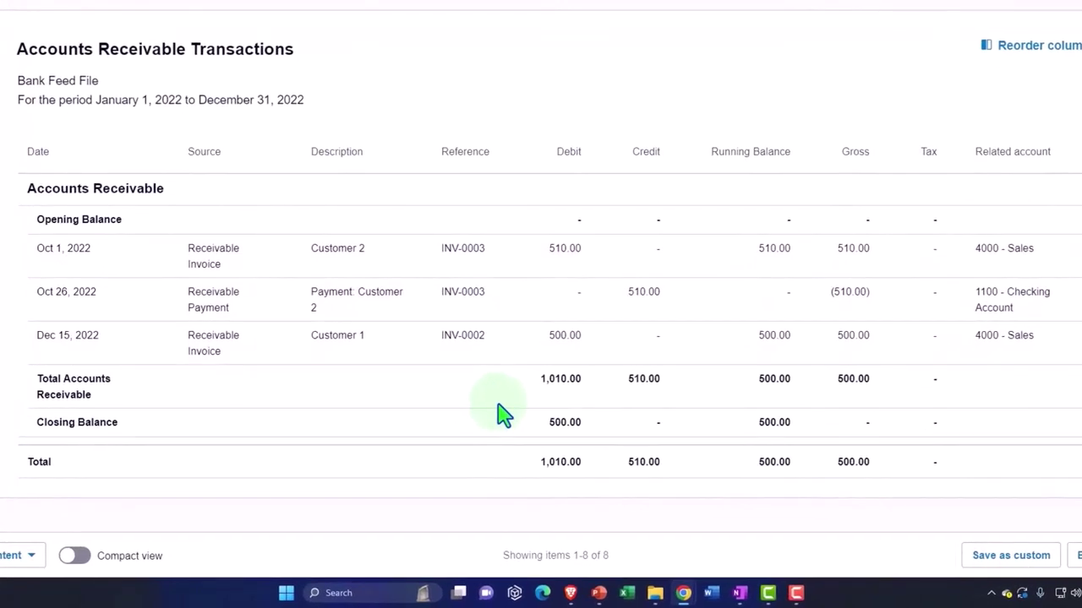
{"action": "left_click", "coordinate": [211, 305]}
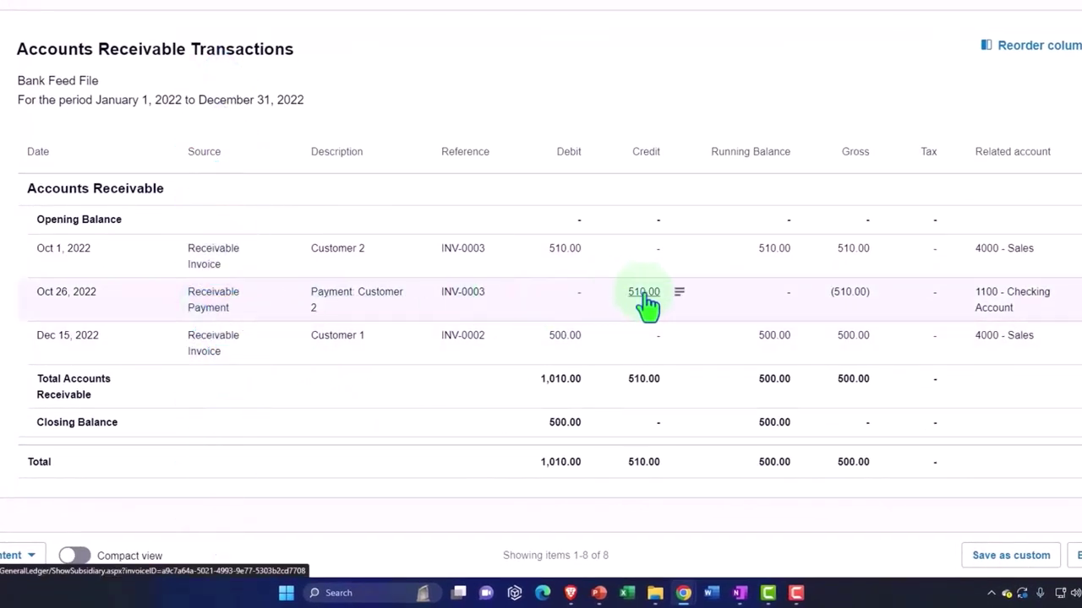
{"action": "left_click", "coordinate": [211, 304]}
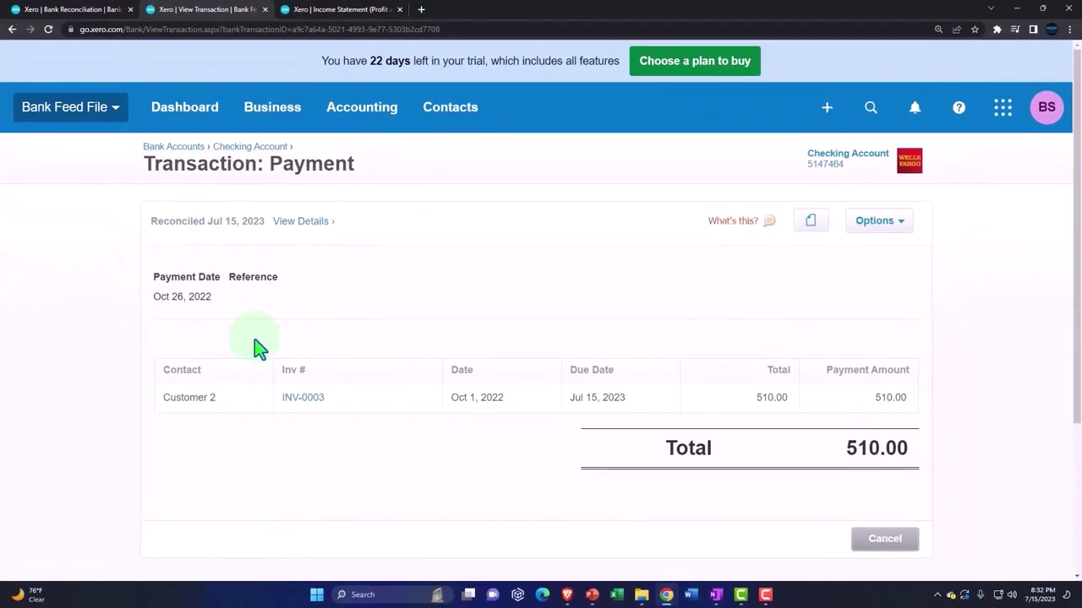
{"action": "scroll", "coordinate": [269, 357], "scroll_direction": "down", "scroll_amount": 3}
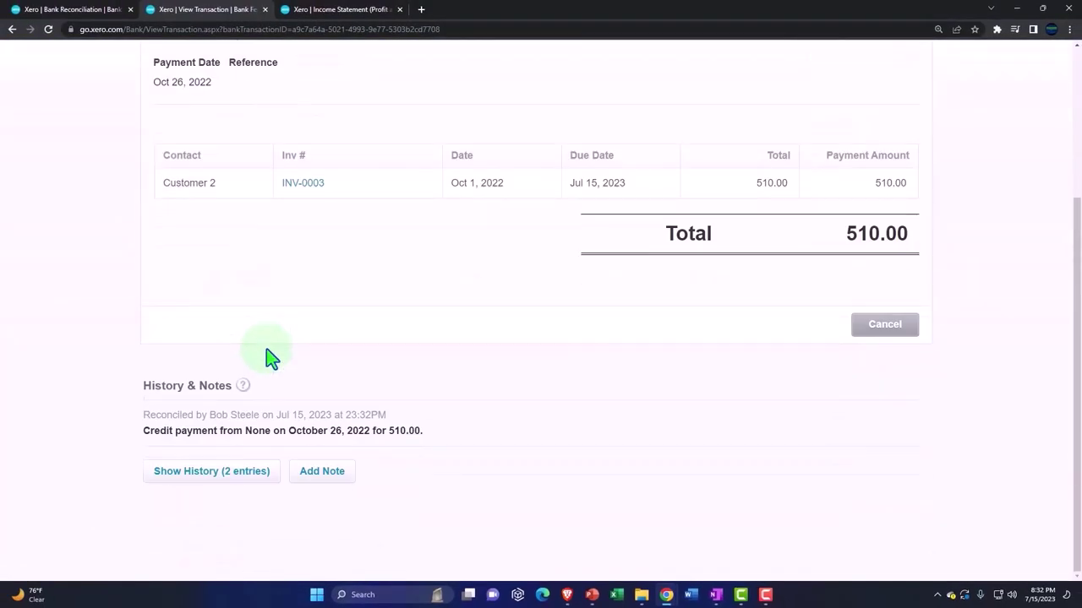
{"action": "scroll", "coordinate": [269, 357], "scroll_direction": "up", "scroll_amount": 2}
- Open invoice INV-0003 from the payment and examine its amount due, applied payment and history notes
{"action": "left_click", "coordinate": [306, 355]}
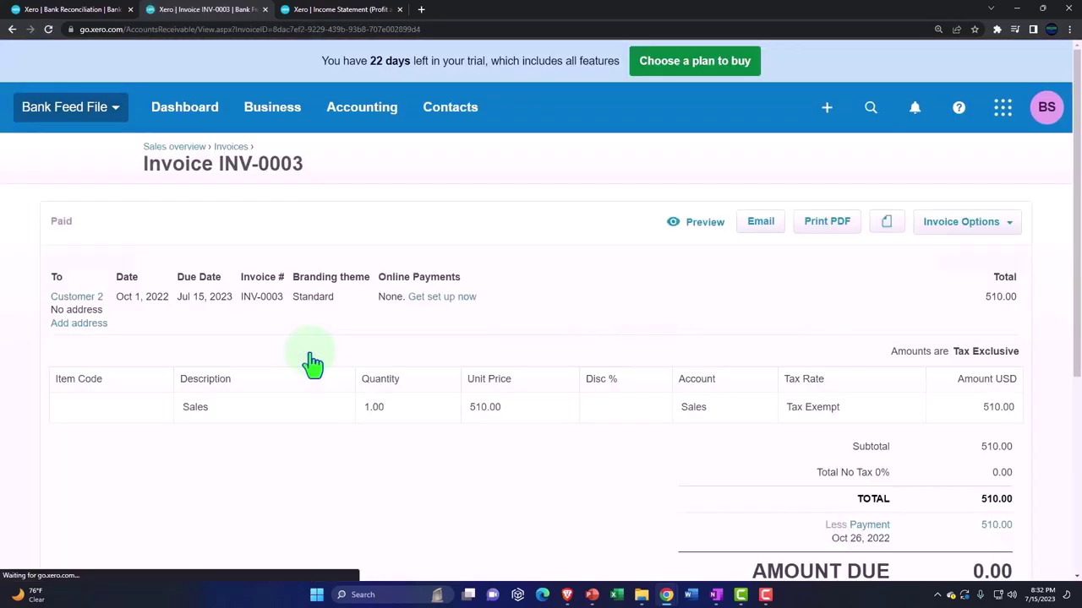
{"action": "scroll", "coordinate": [313, 362], "scroll_direction": "down", "scroll_amount": 1}
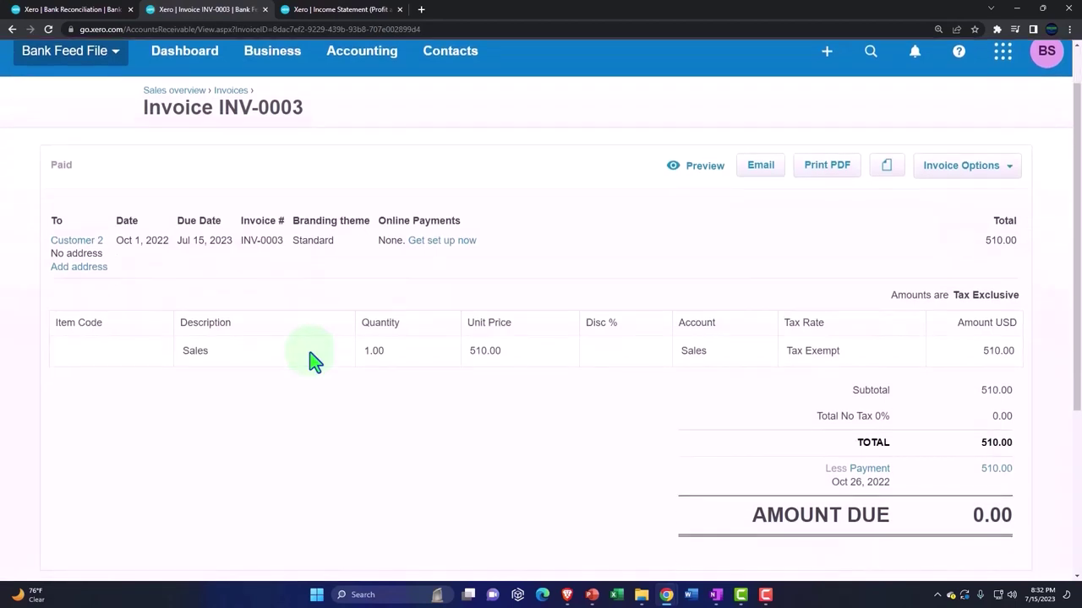
{"action": "scroll", "coordinate": [313, 359], "scroll_direction": "down", "scroll_amount": 3}
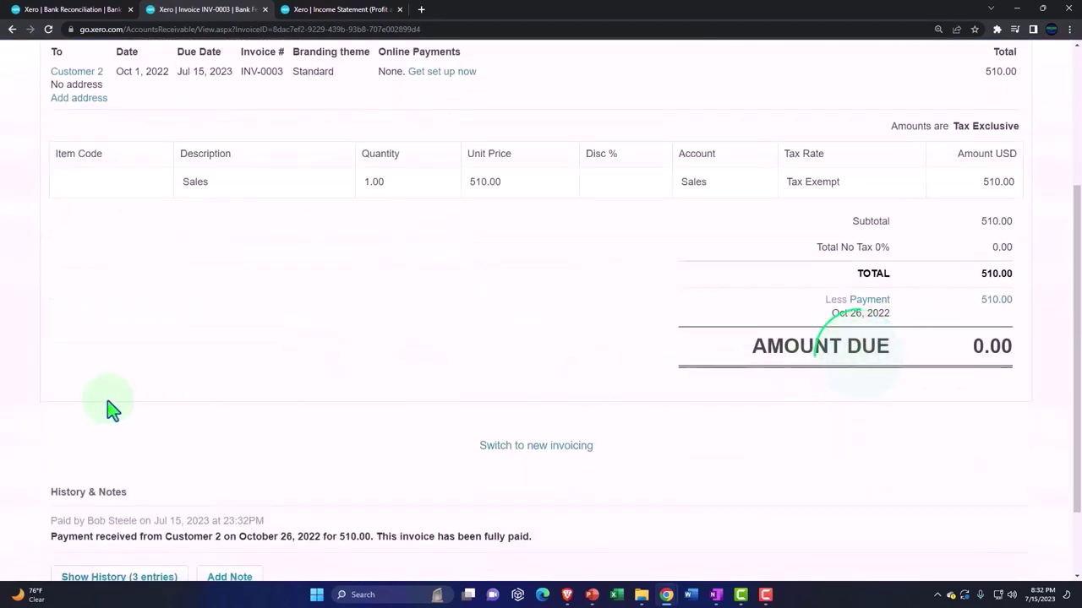
{"action": "scroll", "coordinate": [84, 321], "scroll_direction": "up", "scroll_amount": 4}
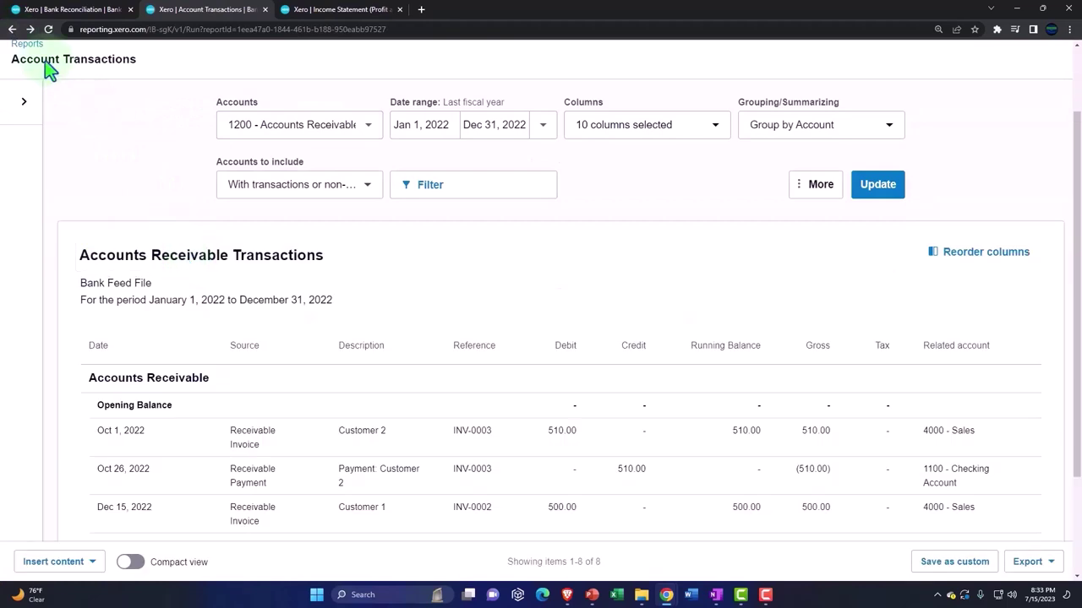
- Go back from the receivables report, open the 2022 Checking Account transactions and find Customer 2's Oct 26 payment for INV-0003
{"action": "left_click", "coordinate": [13, 31]}
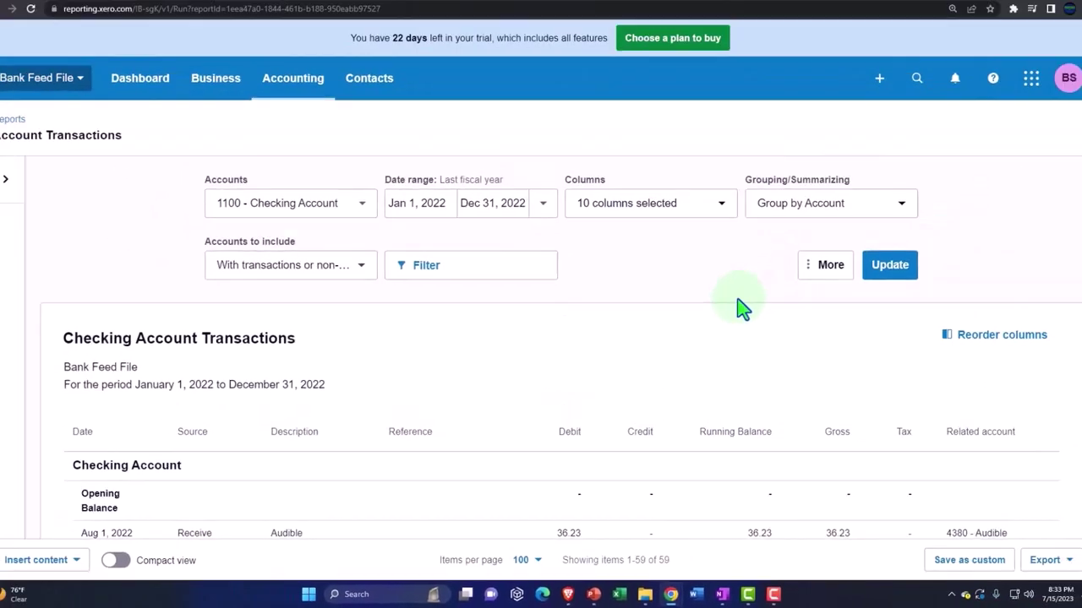
{"action": "scroll", "coordinate": [718, 308], "scroll_direction": "down", "scroll_amount": 4}
{"action": "scroll", "coordinate": [732, 319], "scroll_direction": "down", "scroll_amount": 3}
{"action": "scroll", "coordinate": [731, 319], "scroll_direction": "down", "scroll_amount": 6}
{"action": "scroll", "coordinate": [732, 319], "scroll_direction": "down", "scroll_amount": 6}
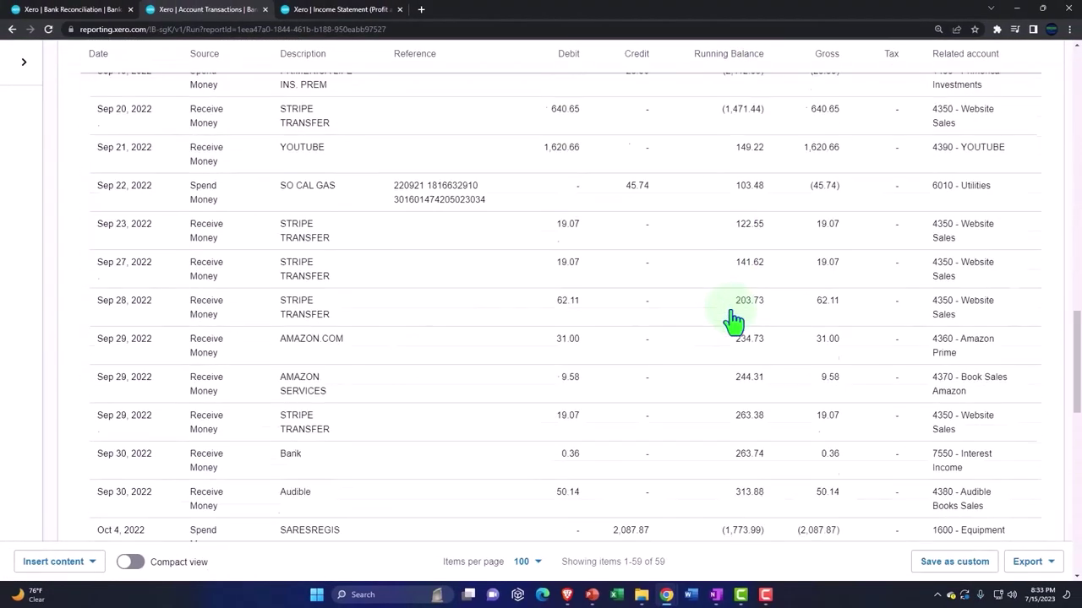
{"action": "scroll", "coordinate": [709, 432], "scroll_direction": "down", "scroll_amount": 2}
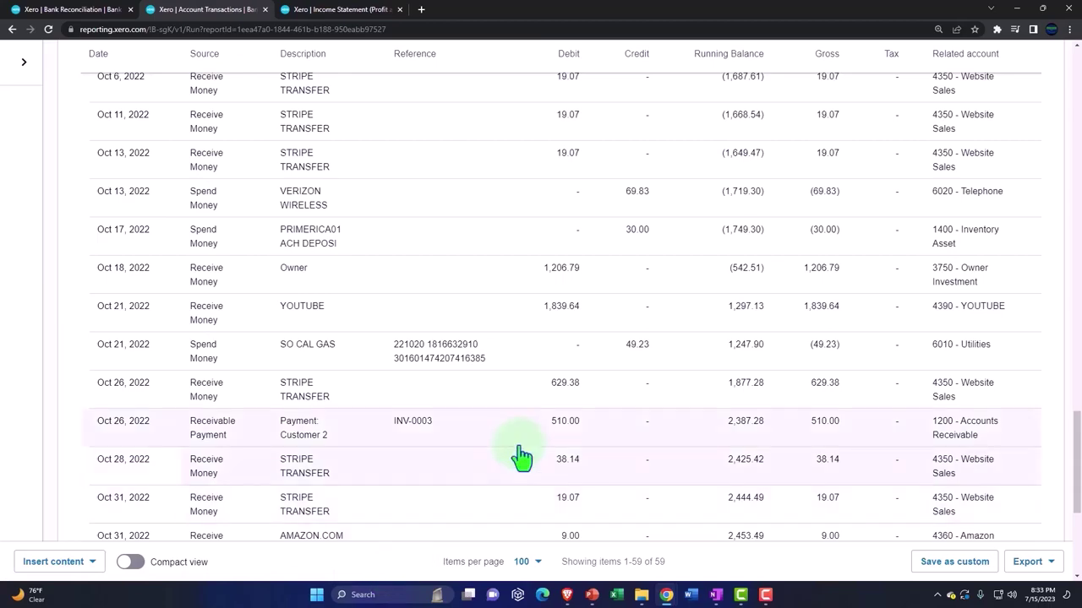
{"action": "left_click", "coordinate": [551, 429]}
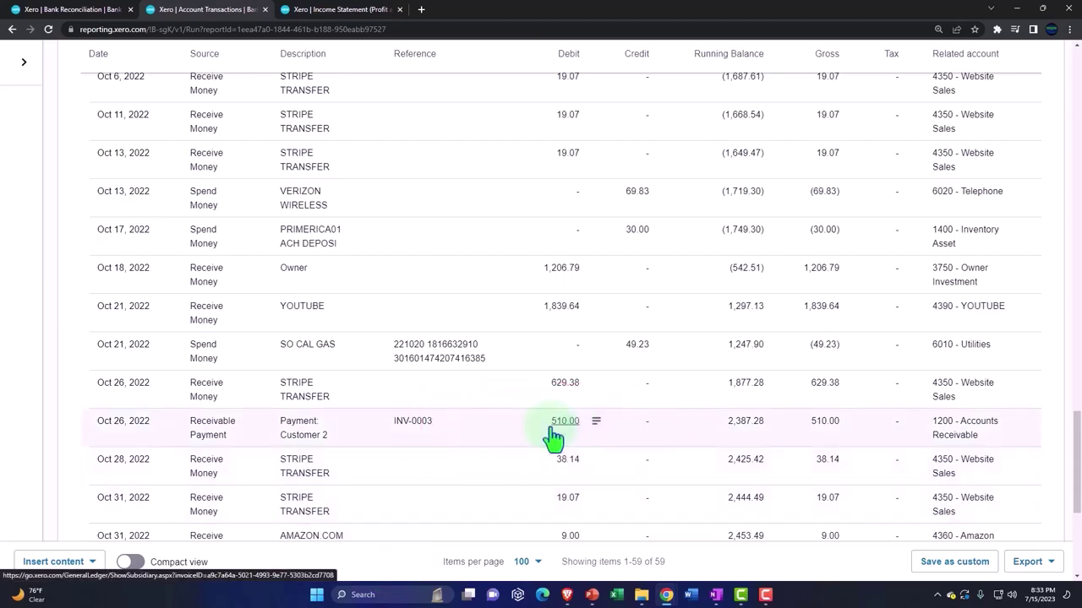
{"action": "scroll", "coordinate": [551, 435], "scroll_direction": "up", "scroll_amount": 20}
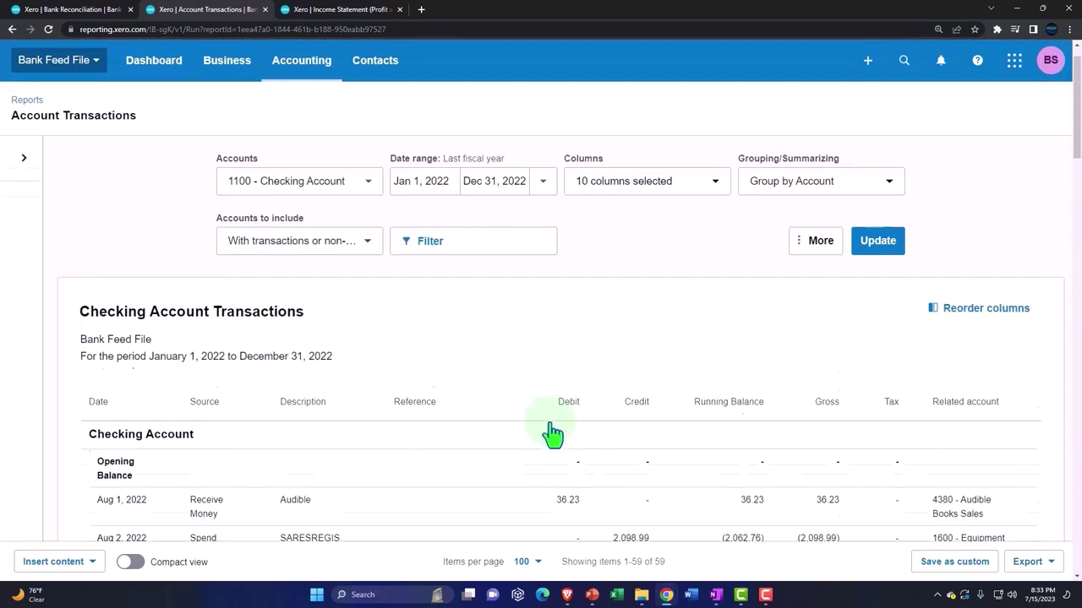
{"action": "scroll", "coordinate": [551, 433], "scroll_direction": "up", "scroll_amount": 1}
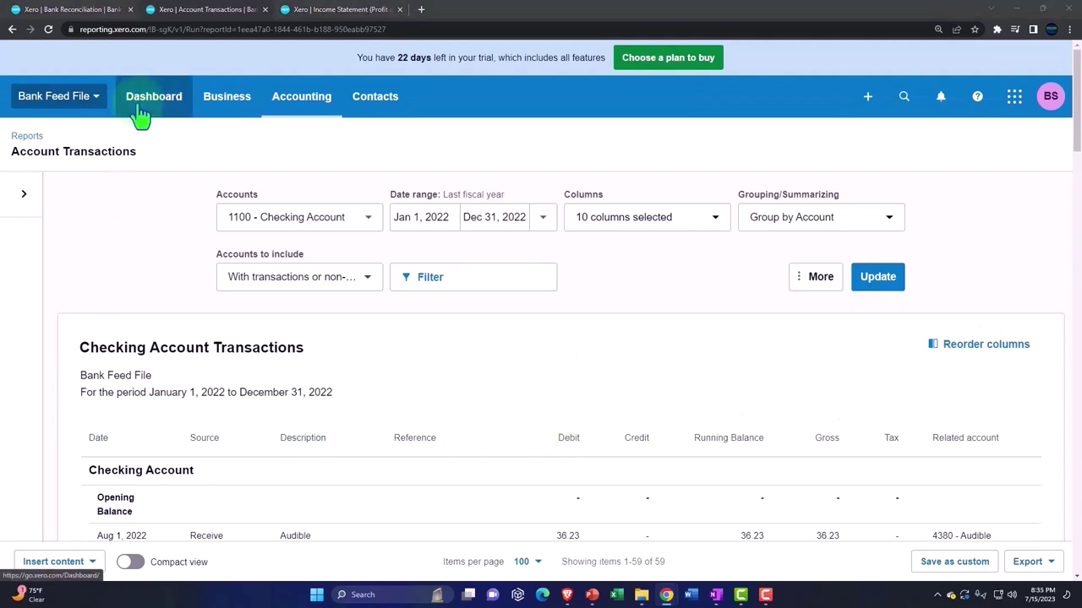
- Open the sales invoices list from the bank reconciliation page and review the Awaiting Payment and Paid invoices
{"action": "left_click", "coordinate": [102, 10]}
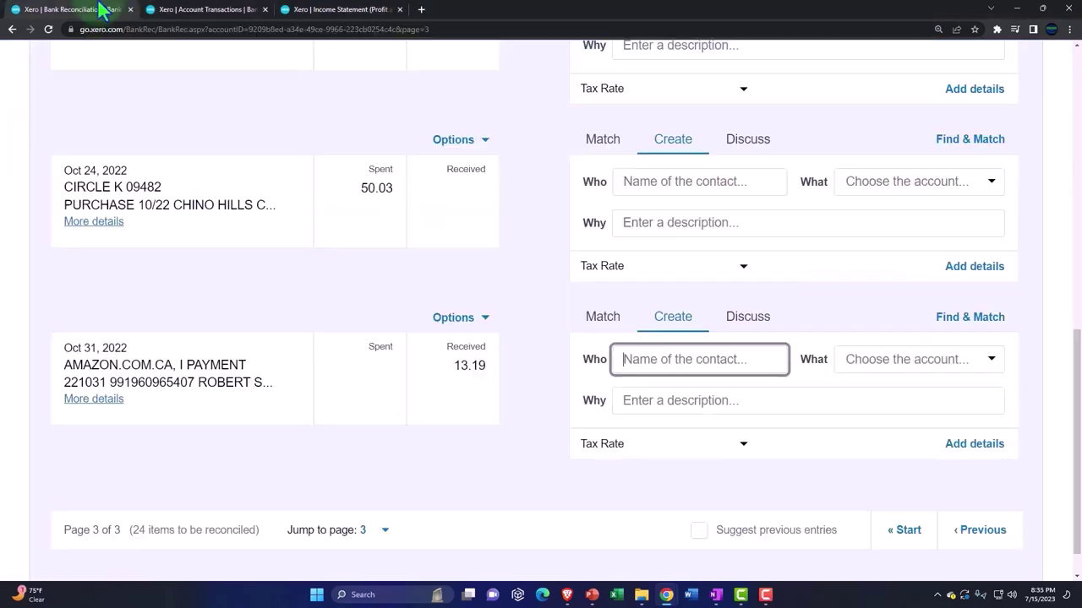
{"action": "scroll", "coordinate": [169, 309], "scroll_direction": "up", "scroll_amount": 8}
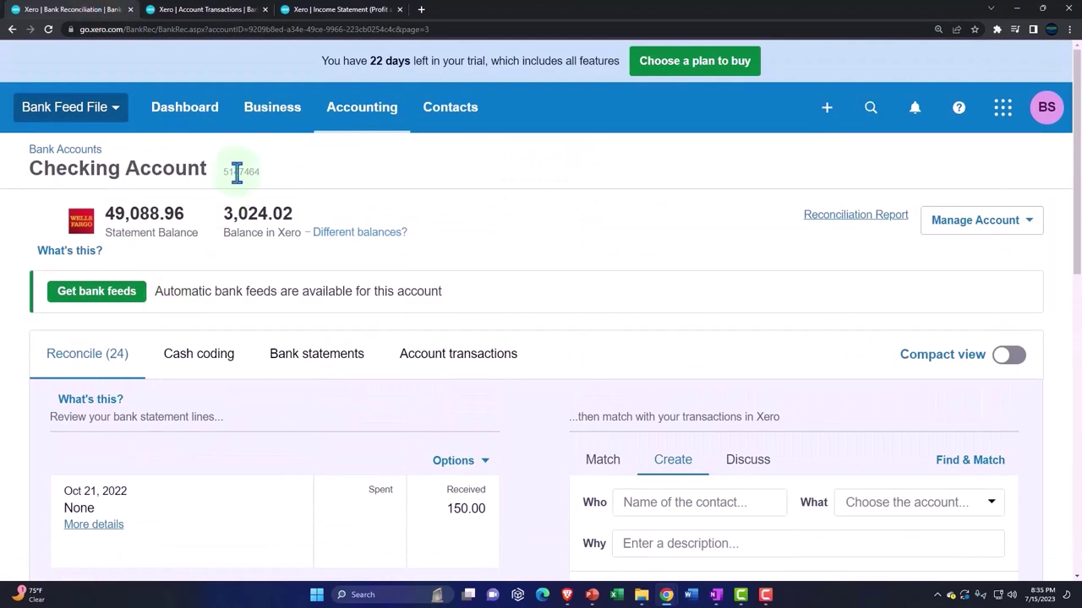
{"action": "left_click", "coordinate": [275, 107]}
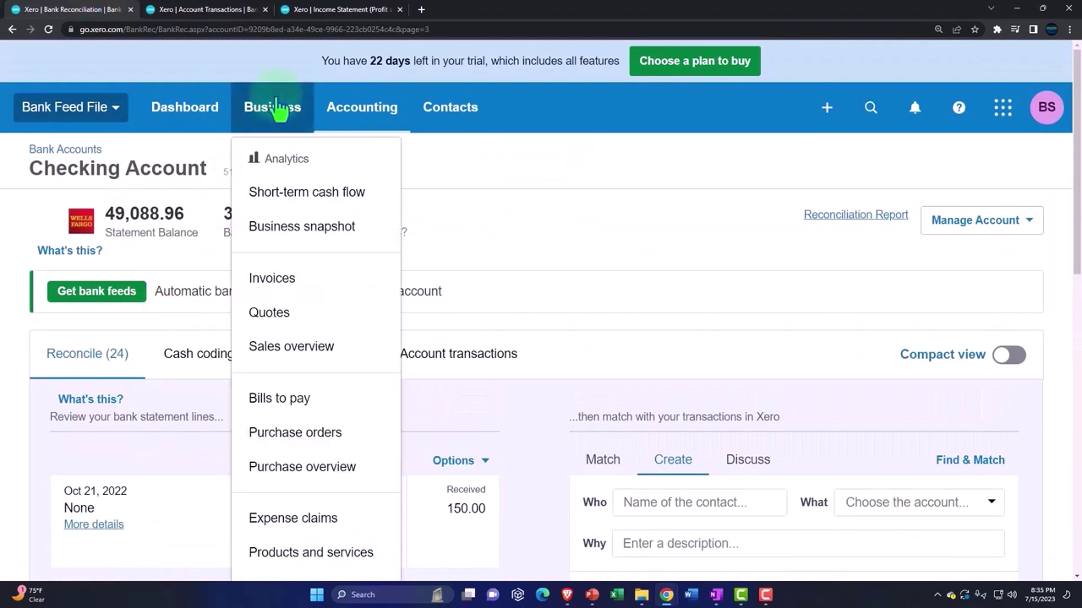
{"action": "left_click", "coordinate": [263, 282]}
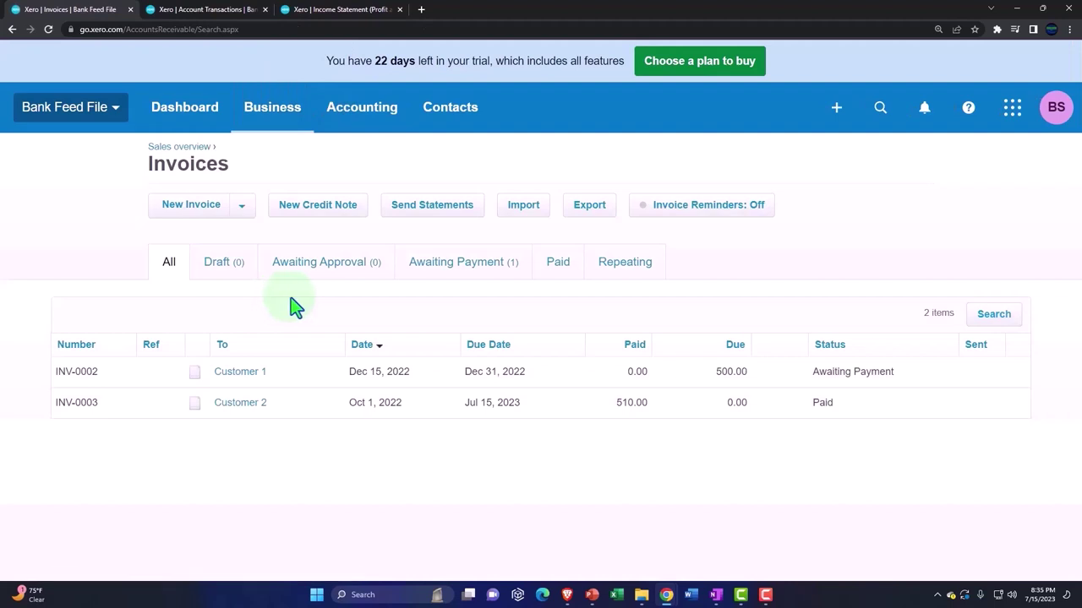
{"action": "left_click", "coordinate": [426, 266]}
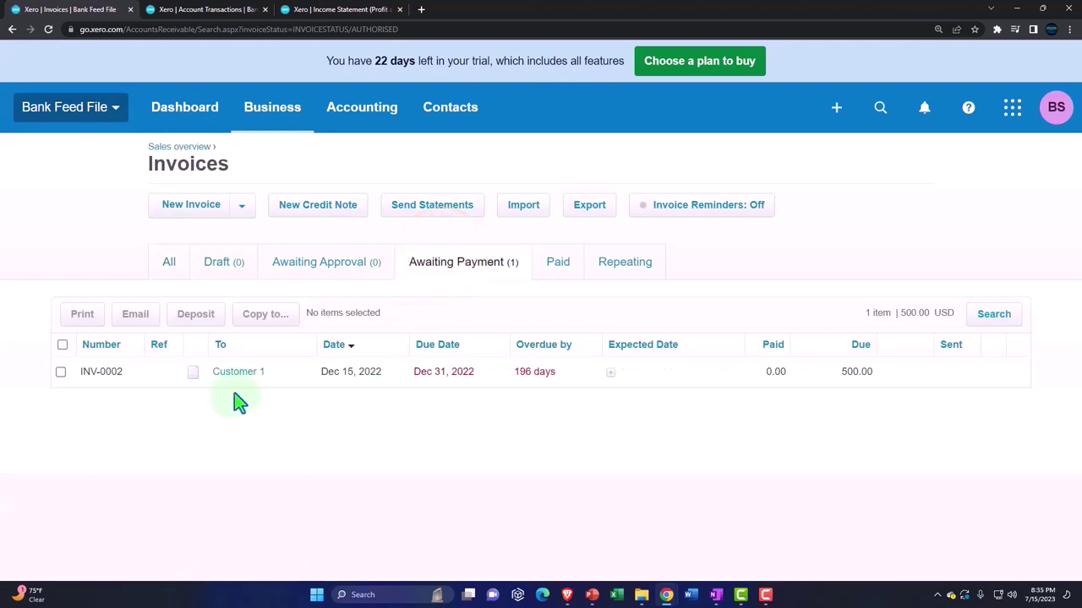
{"action": "left_click", "coordinate": [551, 269]}
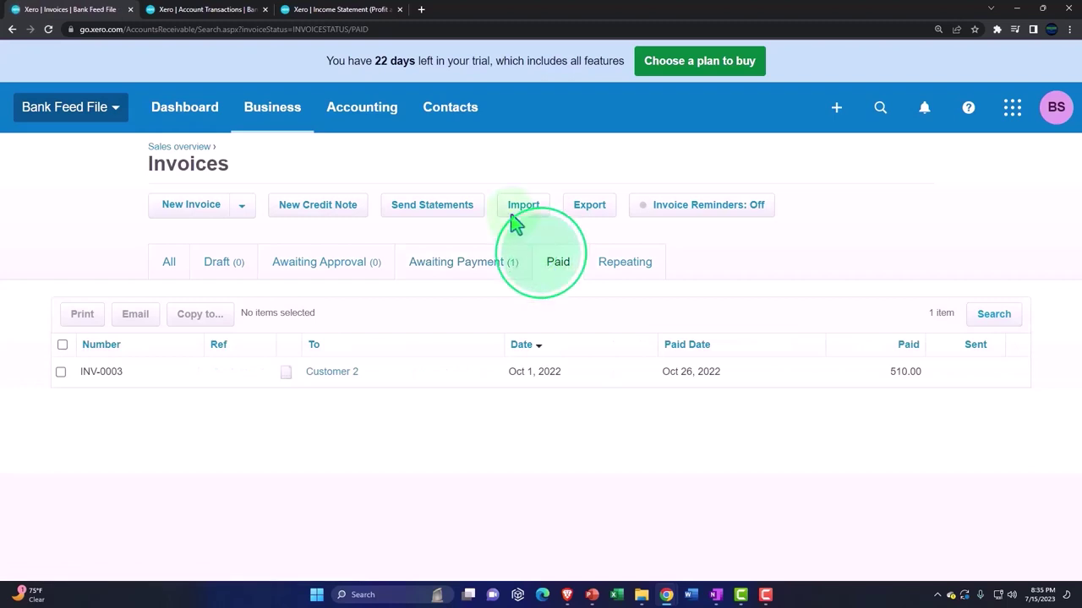
- Open Customer 2's record from the customers list and examine the activity for invoice INV-0003
{"action": "left_click", "coordinate": [457, 116]}
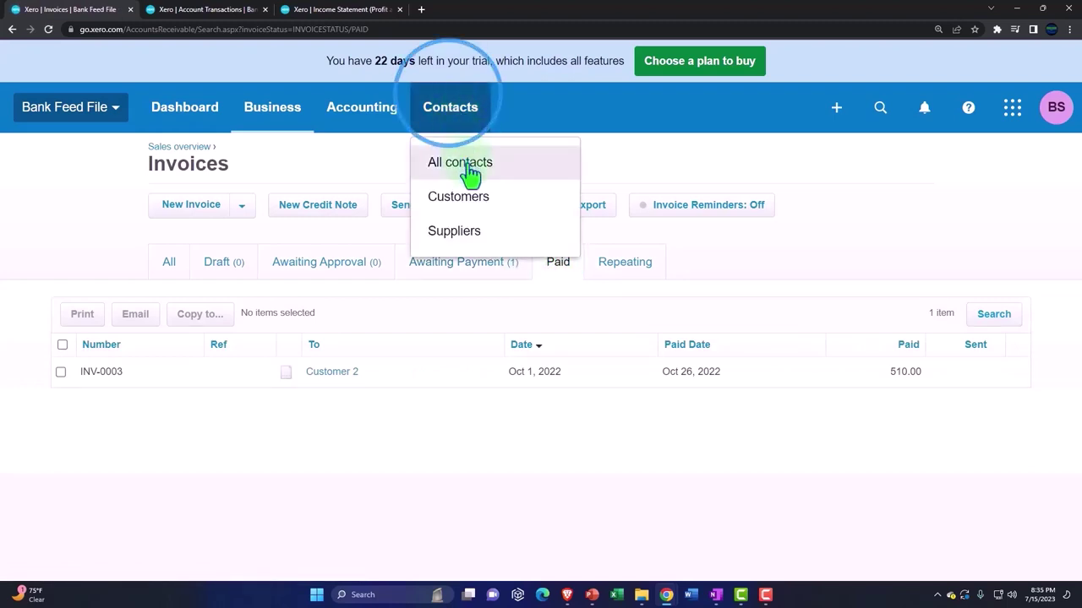
{"action": "left_click", "coordinate": [471, 199]}
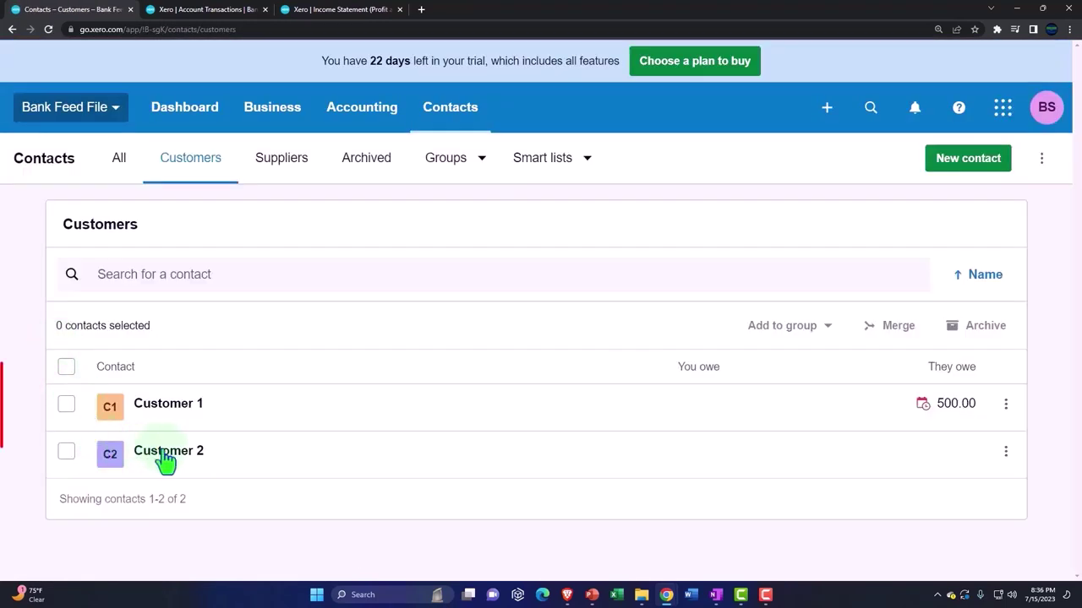
{"action": "left_click", "coordinate": [169, 457]}
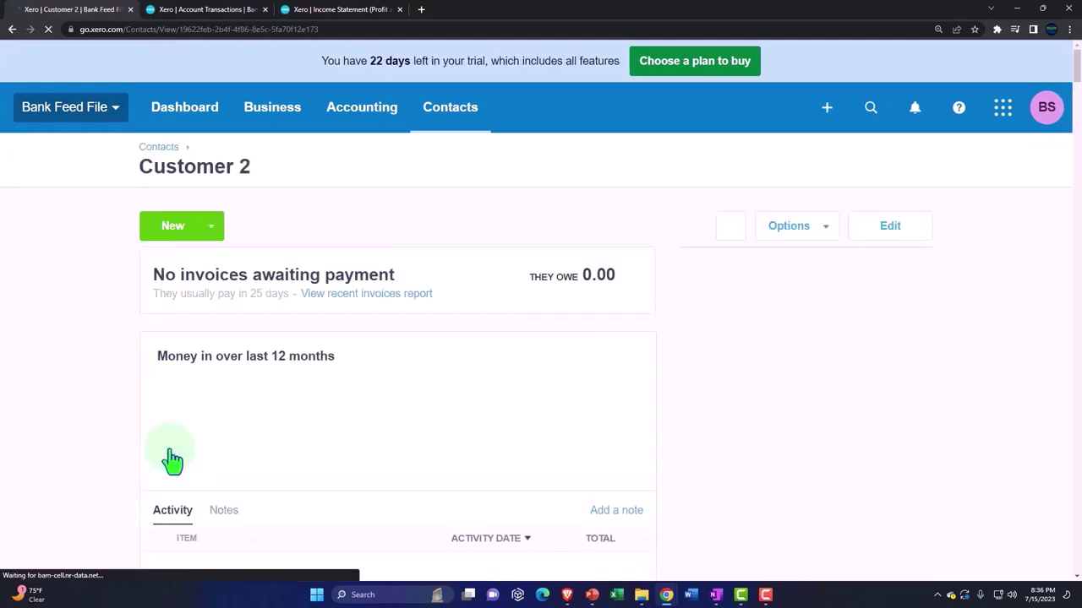
{"action": "scroll", "coordinate": [82, 406], "scroll_direction": "down", "scroll_amount": 3}
{"action": "scroll", "coordinate": [82, 406], "scroll_direction": "down", "scroll_amount": 2}
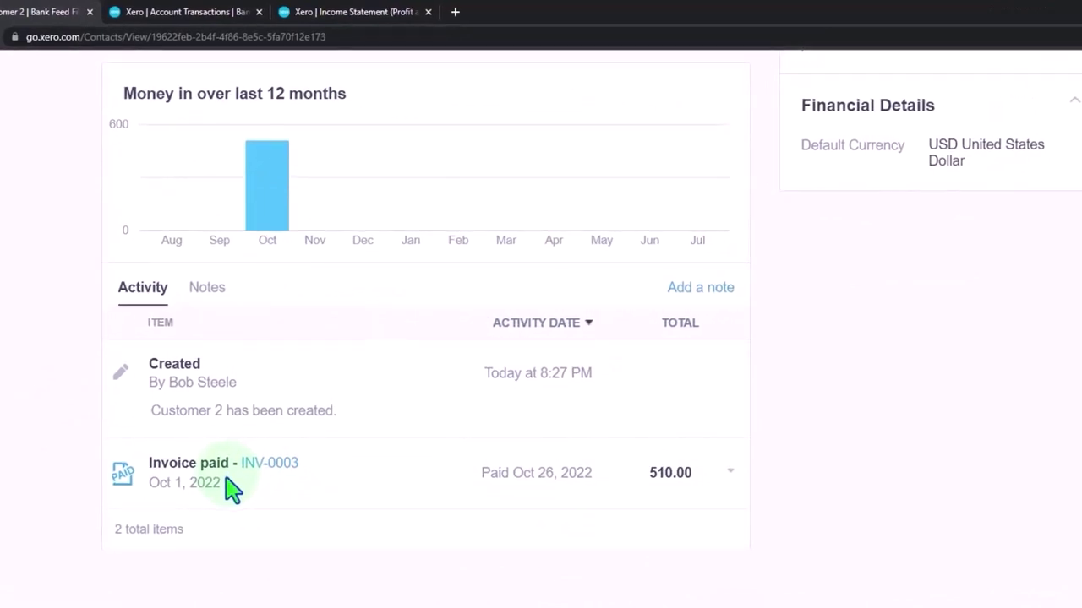
{"action": "left_click", "coordinate": [717, 595]}
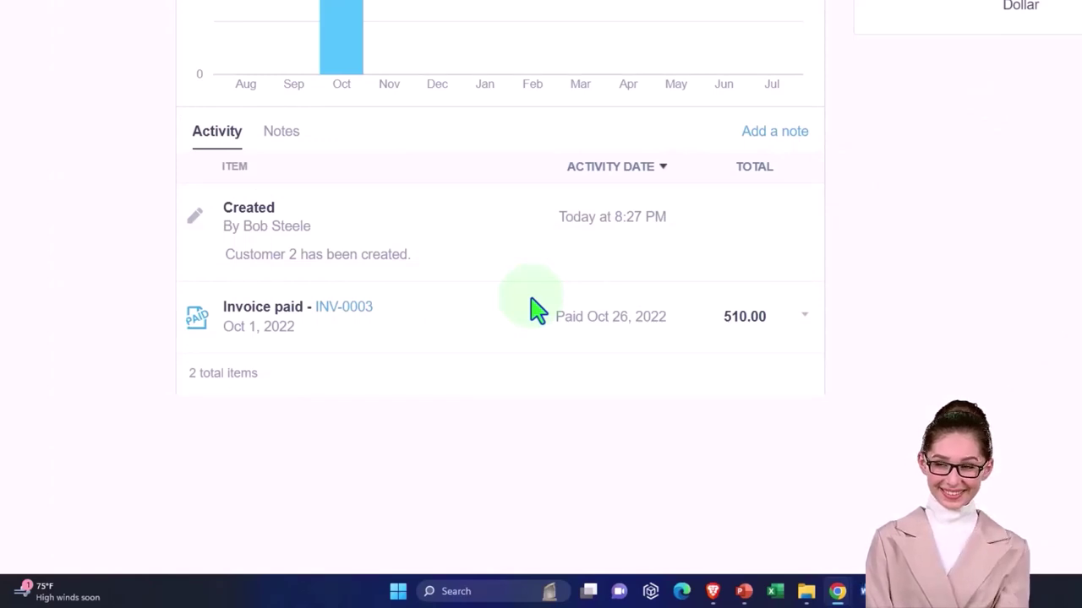
{"action": "scroll", "coordinate": [534, 311], "scroll_direction": "up", "scroll_amount": 3}
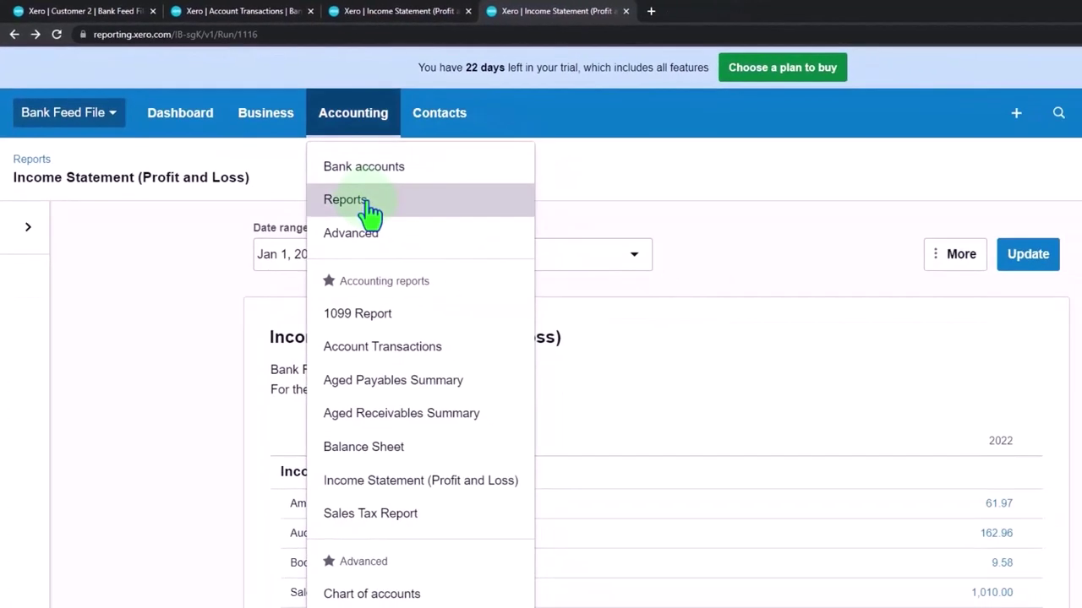
- Search the reports for "tri" and open the current version of the Trial Balance
{"action": "left_click", "coordinate": [370, 211]}
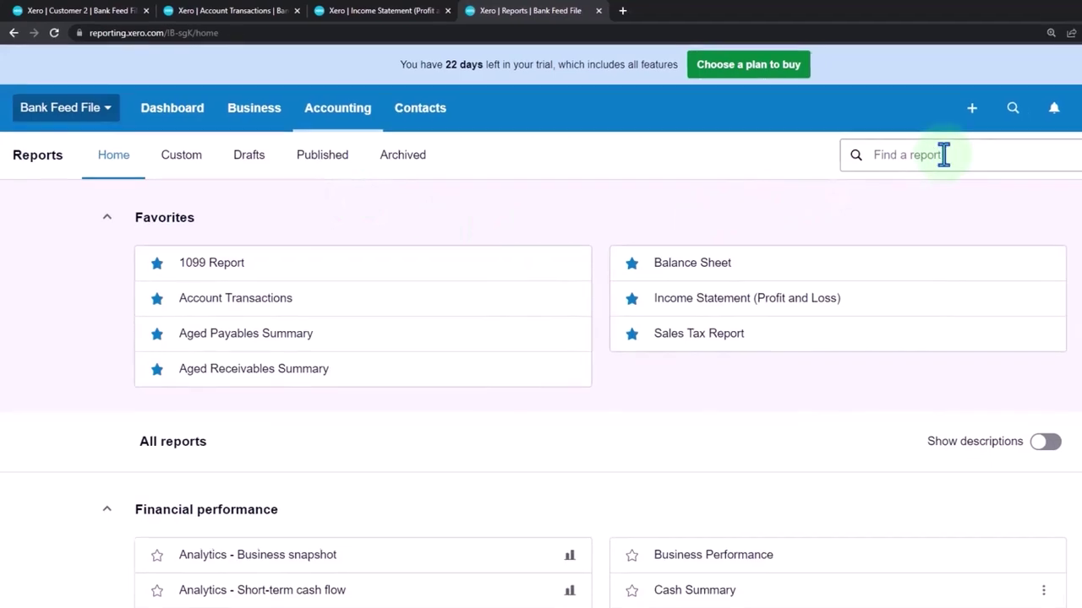
{"action": "left_click", "coordinate": [943, 155]}
{"action": "type", "text": "tri"}
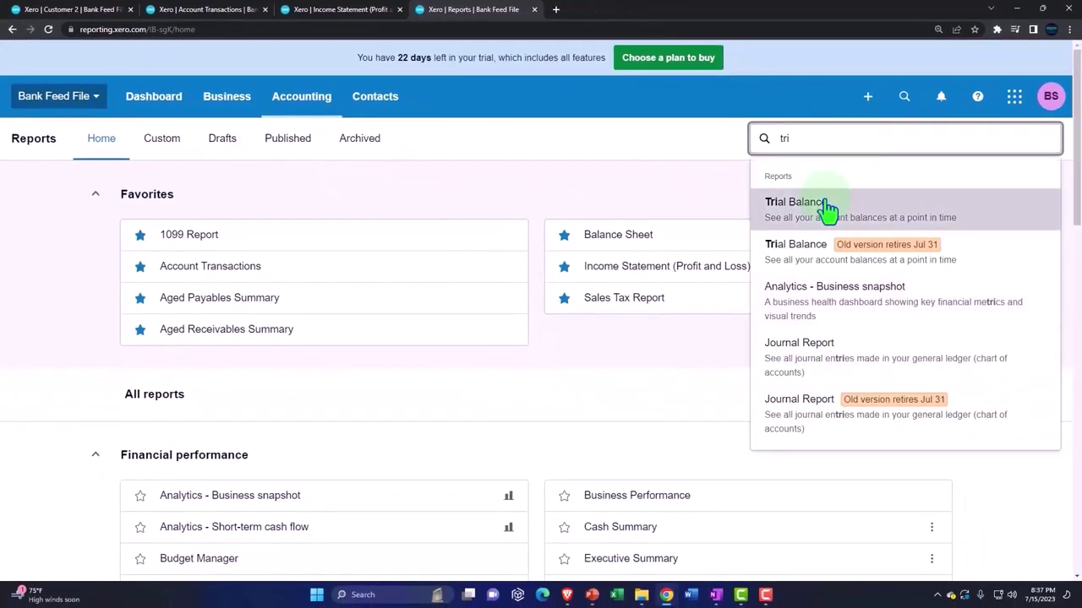
{"action": "left_click", "coordinate": [826, 205]}
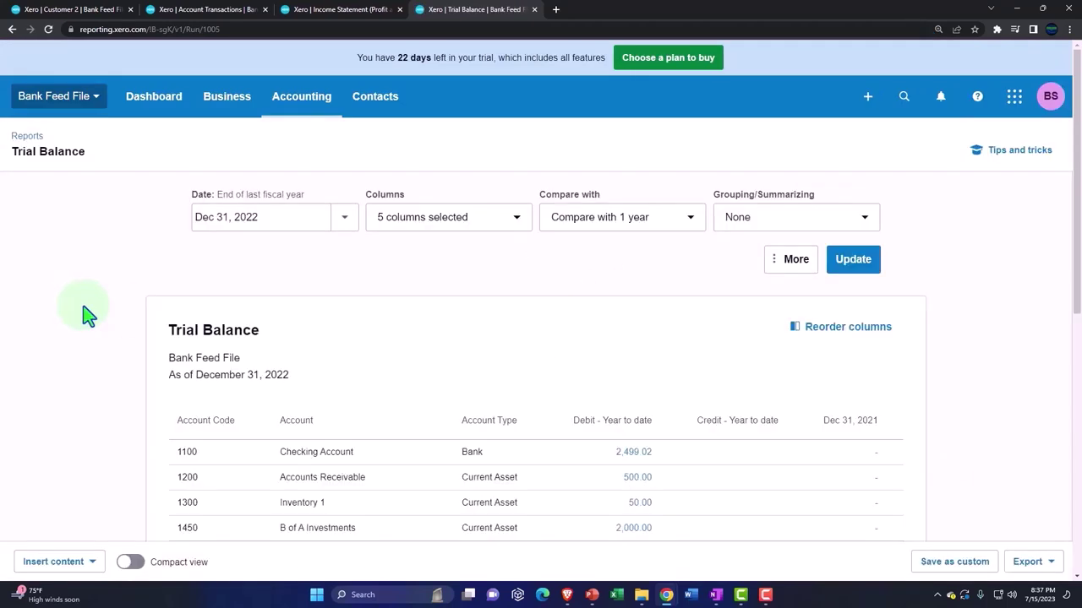
- Enlarge the December 31, 2022 Trial Balance and examine the account balances from Checking Account through to the totals
{"action": "key", "text": "ctrl+plus"}
{"action": "key", "text": "ctrl+plus"}
{"action": "key", "text": "ctrl+plus"}
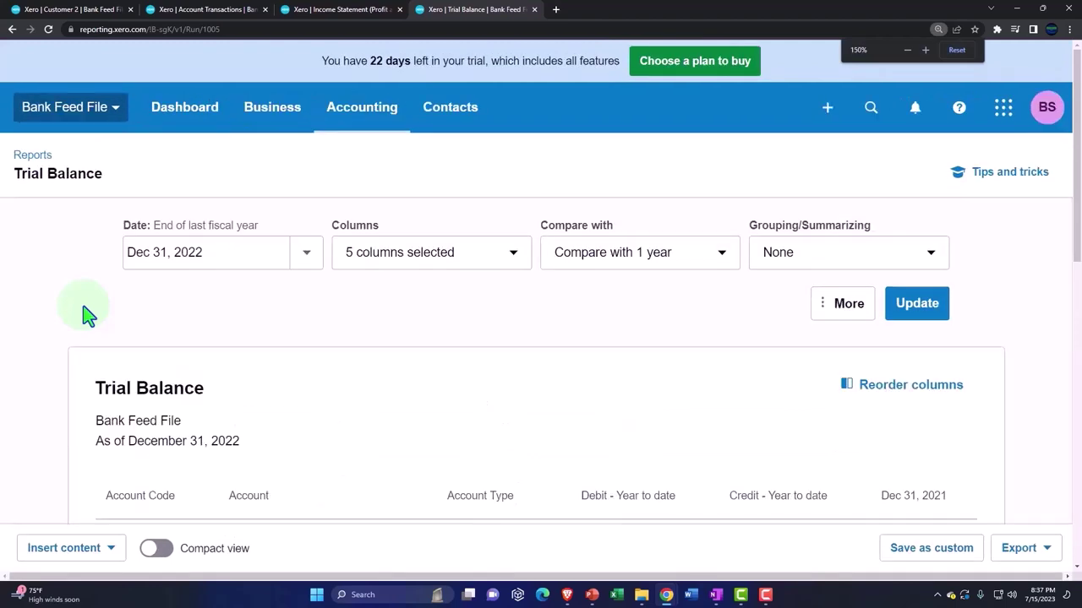
{"action": "scroll", "coordinate": [84, 314], "scroll_direction": "down", "scroll_amount": 3}
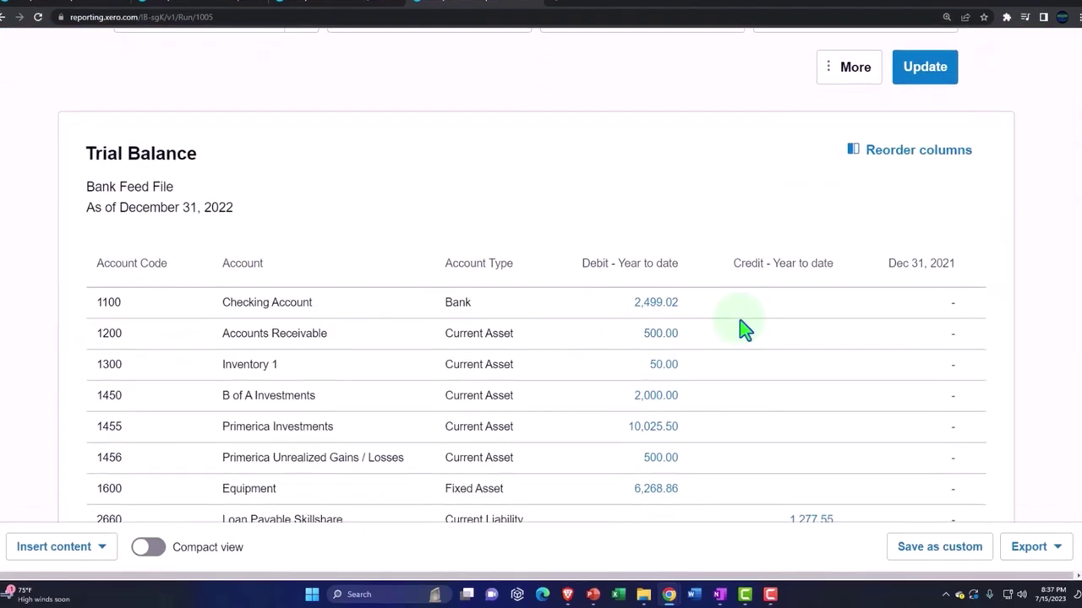
{"action": "scroll", "coordinate": [741, 321], "scroll_direction": "down", "scroll_amount": 1}
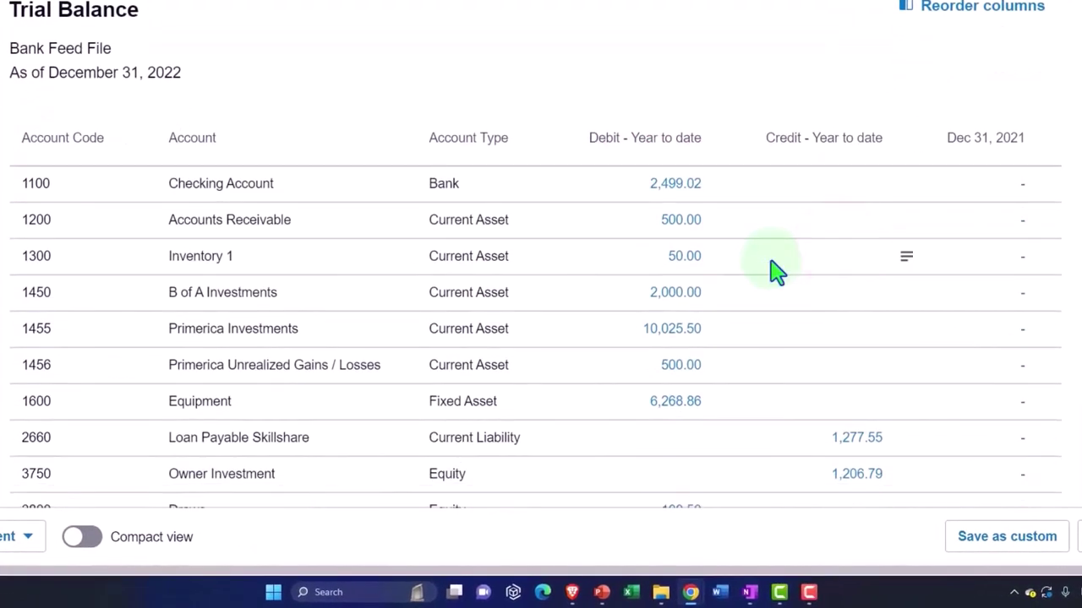
{"action": "scroll", "coordinate": [771, 263], "scroll_direction": "down", "scroll_amount": 2}
{"action": "scroll", "coordinate": [772, 264], "scroll_direction": "down", "scroll_amount": 2}
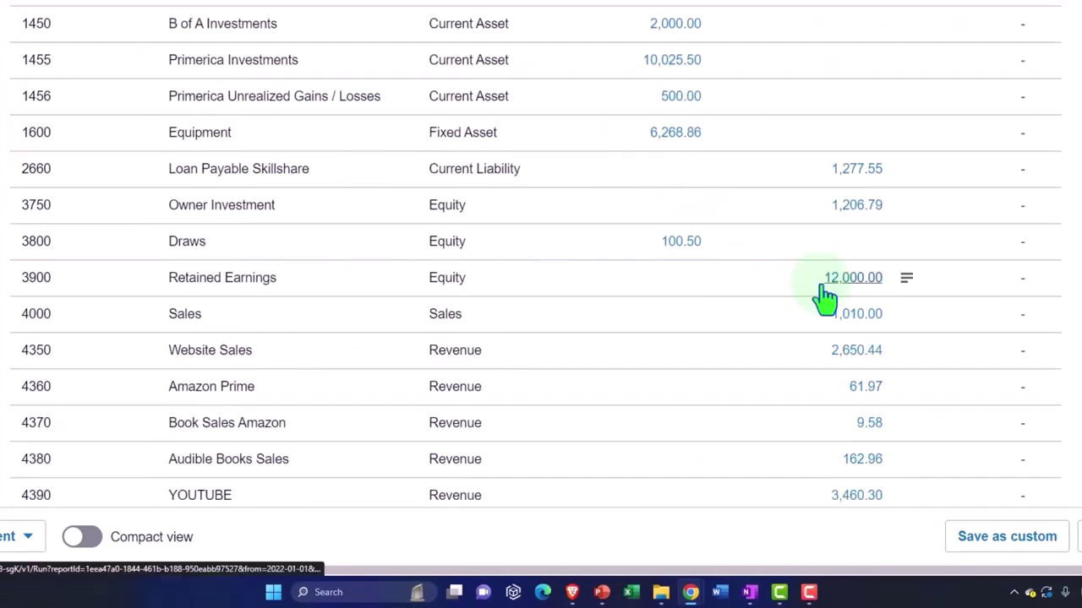
{"action": "scroll", "coordinate": [824, 295], "scroll_direction": "down", "scroll_amount": 1}
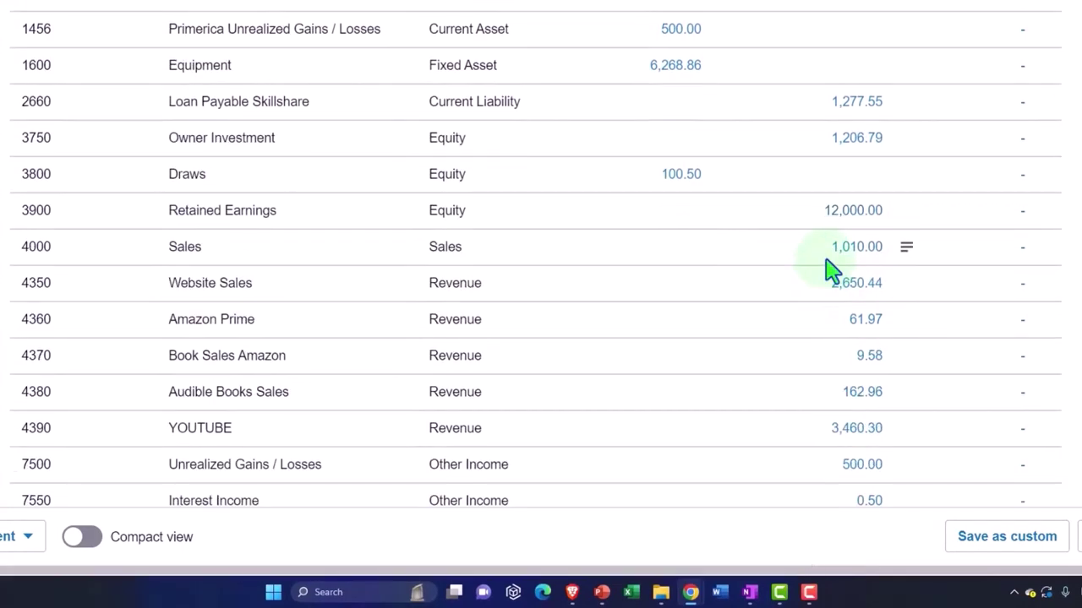
{"action": "scroll", "coordinate": [833, 269], "scroll_direction": "down", "scroll_amount": 3}
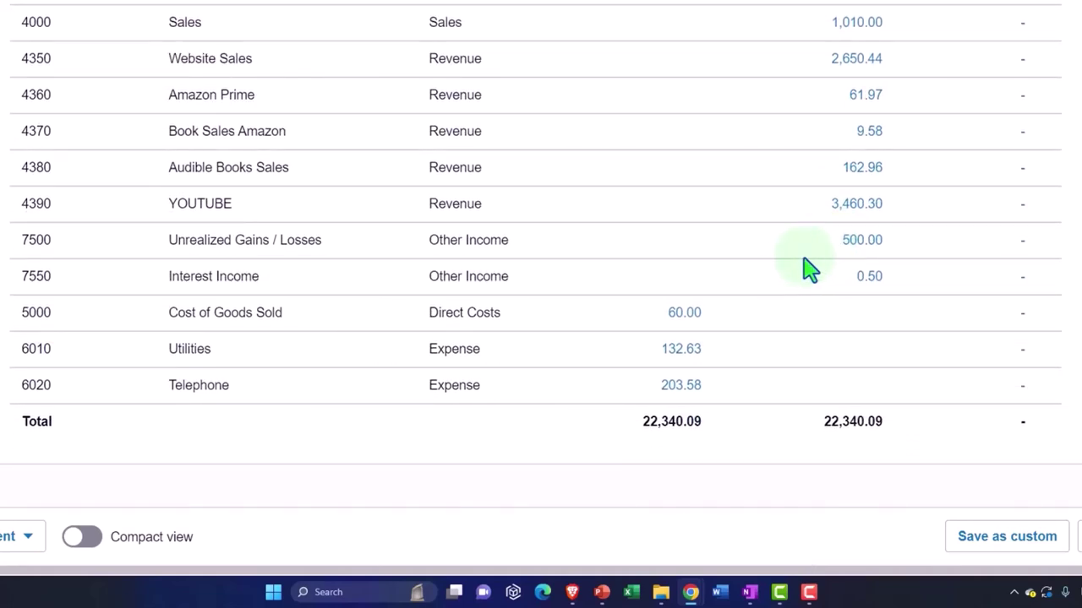
- Return from the Checking Account transactions report to the December 31, 2022 Balance Sheet and examine its current assets
{"action": "left_click", "coordinate": [253, 13]}
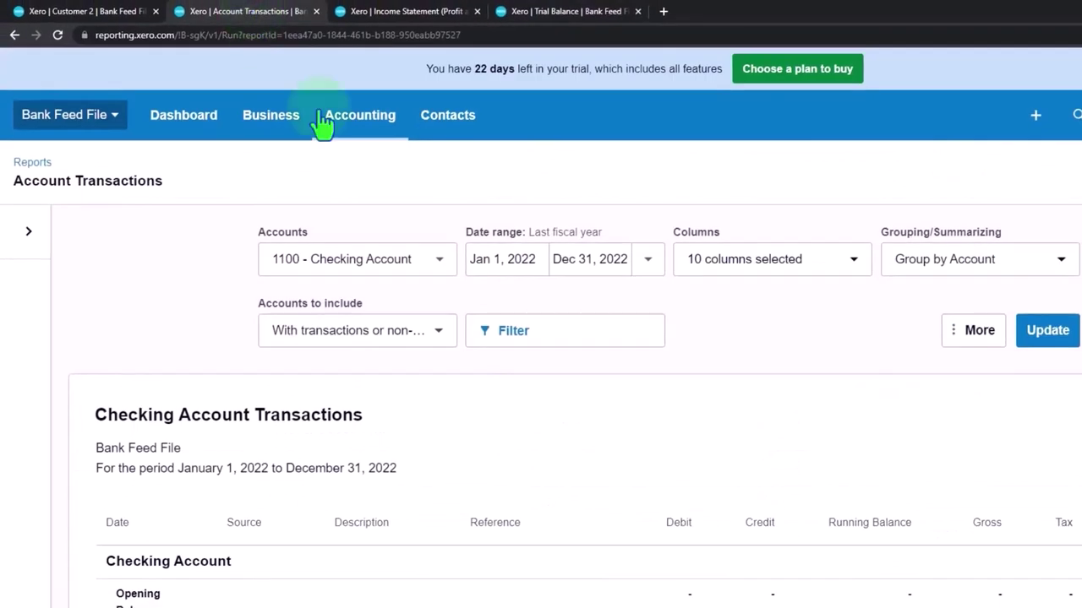
{"action": "key", "text": "ctrl+plus"}
{"action": "scroll", "coordinate": [767, 379], "scroll_direction": "down", "scroll_amount": 2}
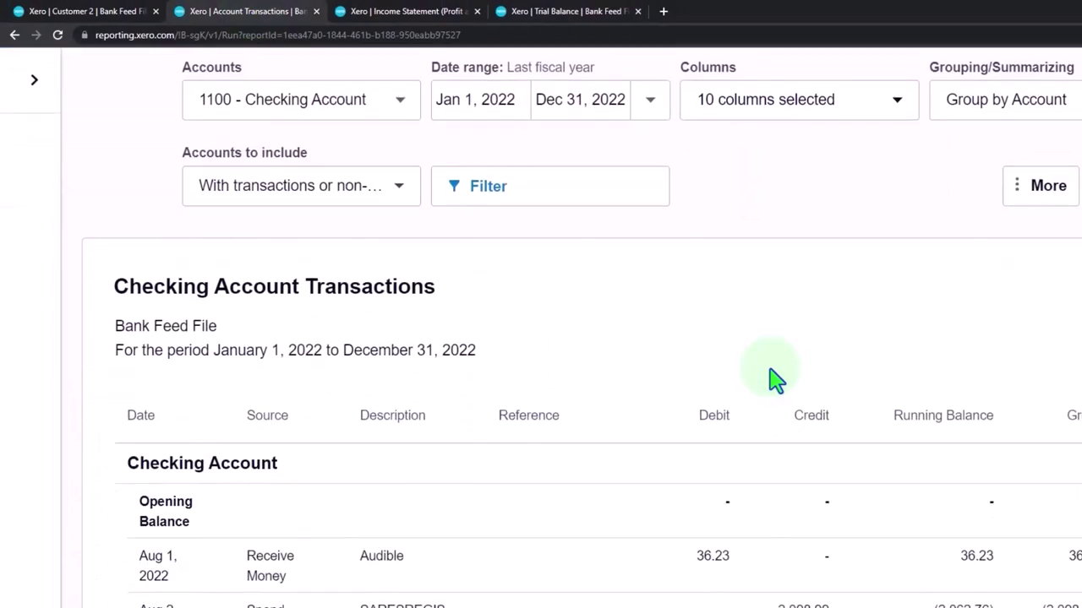
{"action": "scroll", "coordinate": [761, 365], "scroll_direction": "down", "scroll_amount": 1}
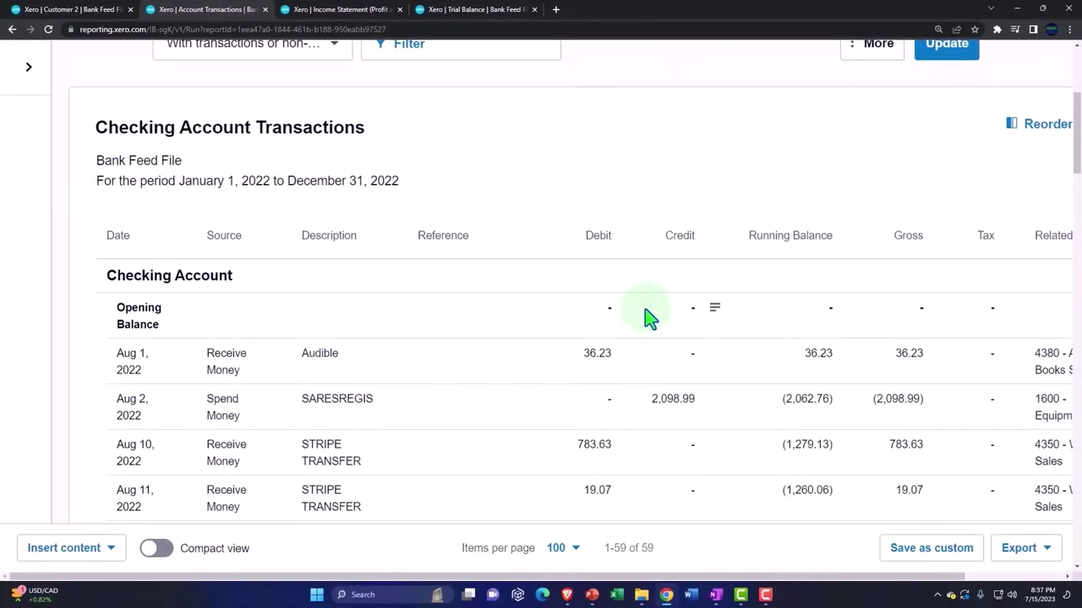
{"action": "scroll", "coordinate": [374, 256], "scroll_direction": "up", "scroll_amount": 3}
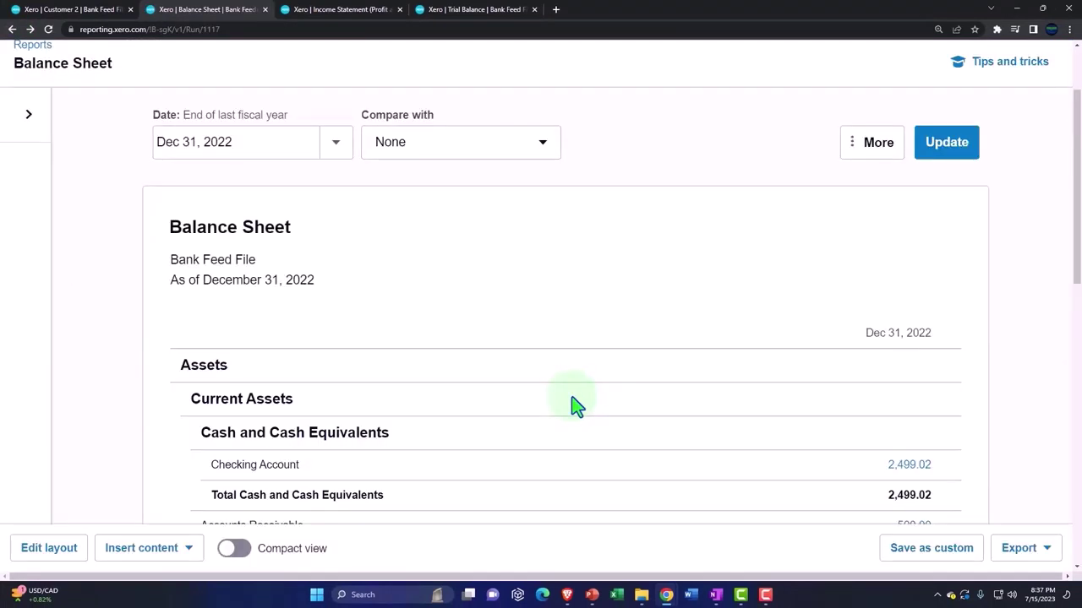
{"action": "scroll", "coordinate": [574, 407], "scroll_direction": "down", "scroll_amount": 2}
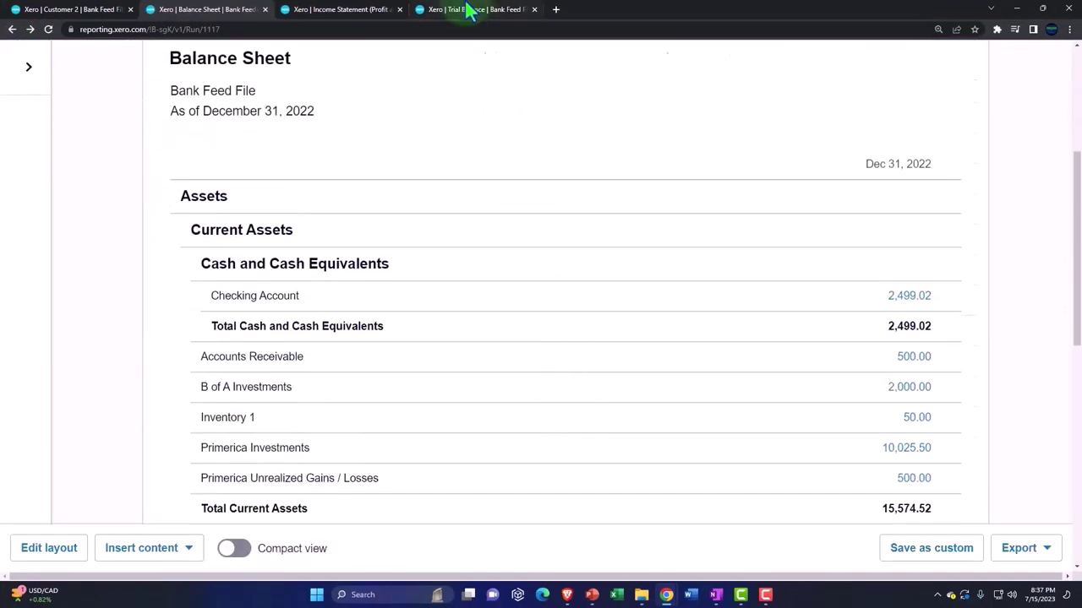
- Compare the Trial Balance with the Balance Sheet, examining the Balance Sheet's liabilities and equity section, including Current Year Earnings
{"action": "left_click", "coordinate": [467, 9]}
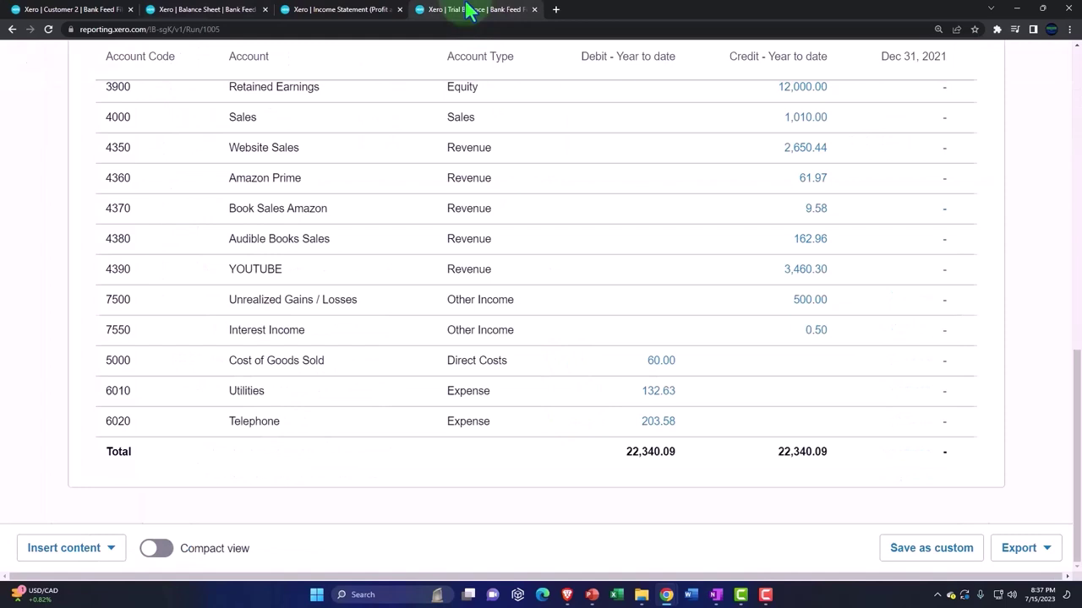
{"action": "left_click", "coordinate": [226, 10]}
{"action": "scroll", "coordinate": [912, 418], "scroll_direction": "down", "scroll_amount": 2}
{"action": "scroll", "coordinate": [921, 346], "scroll_direction": "down", "scroll_amount": 5}
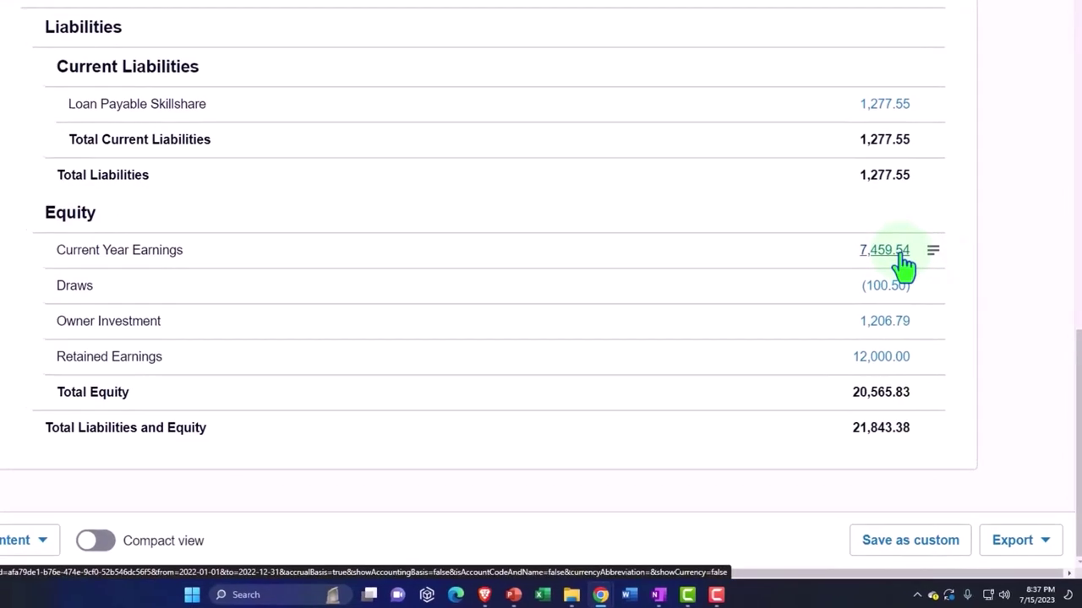
- Review the 2022 Income Statement through to Net Income and compare it with Current Year Earnings on the Balance Sheet
{"action": "left_click", "coordinate": [355, 6]}
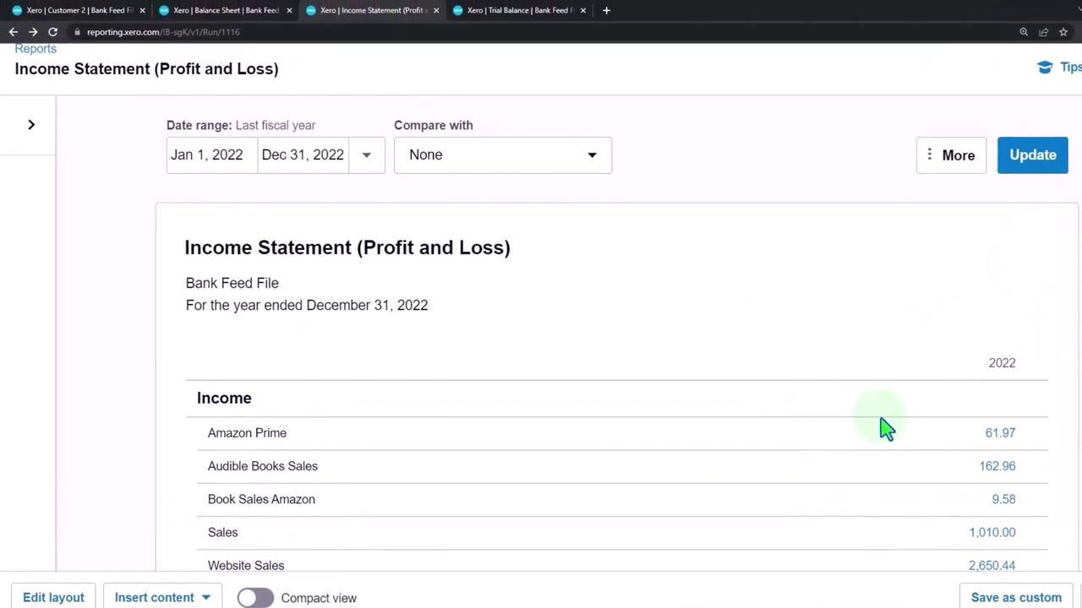
{"action": "scroll", "coordinate": [870, 425], "scroll_direction": "down", "scroll_amount": 5}
{"action": "scroll", "coordinate": [886, 428], "scroll_direction": "down", "scroll_amount": 1}
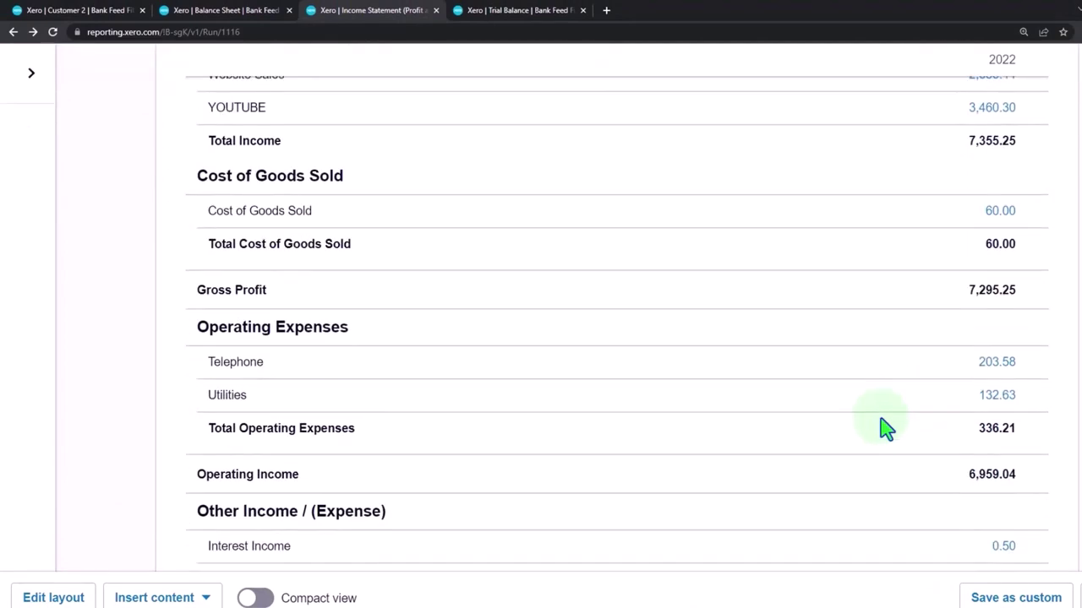
{"action": "scroll", "coordinate": [883, 429], "scroll_direction": "down", "scroll_amount": 4}
{"action": "left_click", "coordinate": [982, 491]}
{"action": "scroll", "coordinate": [802, 301], "scroll_direction": "up", "scroll_amount": 2}
{"action": "scroll", "coordinate": [805, 300], "scroll_direction": "down", "scroll_amount": 2}
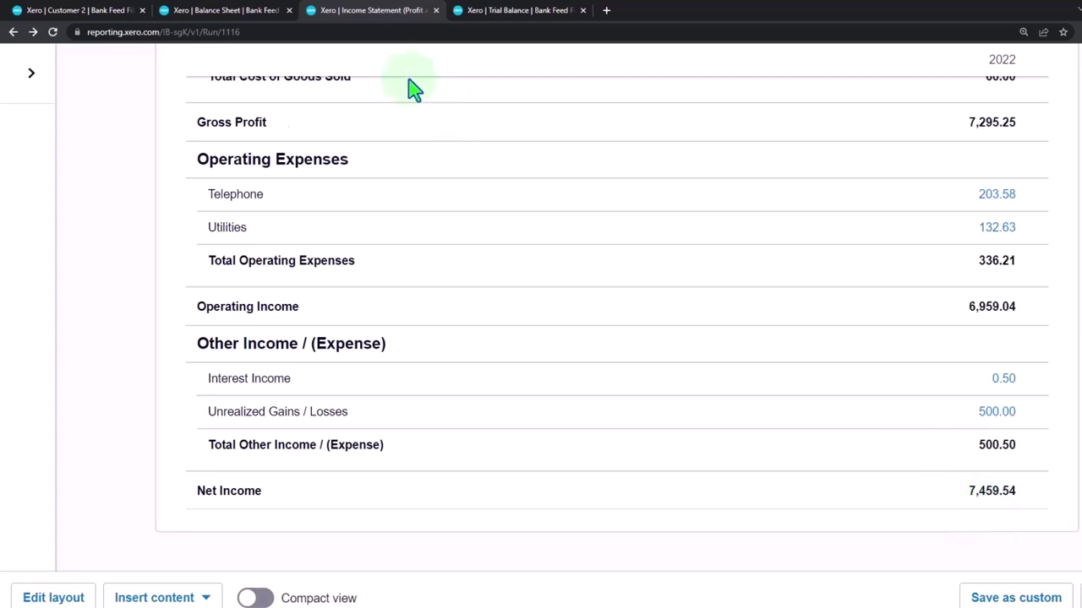
{"action": "left_click", "coordinate": [272, 11]}
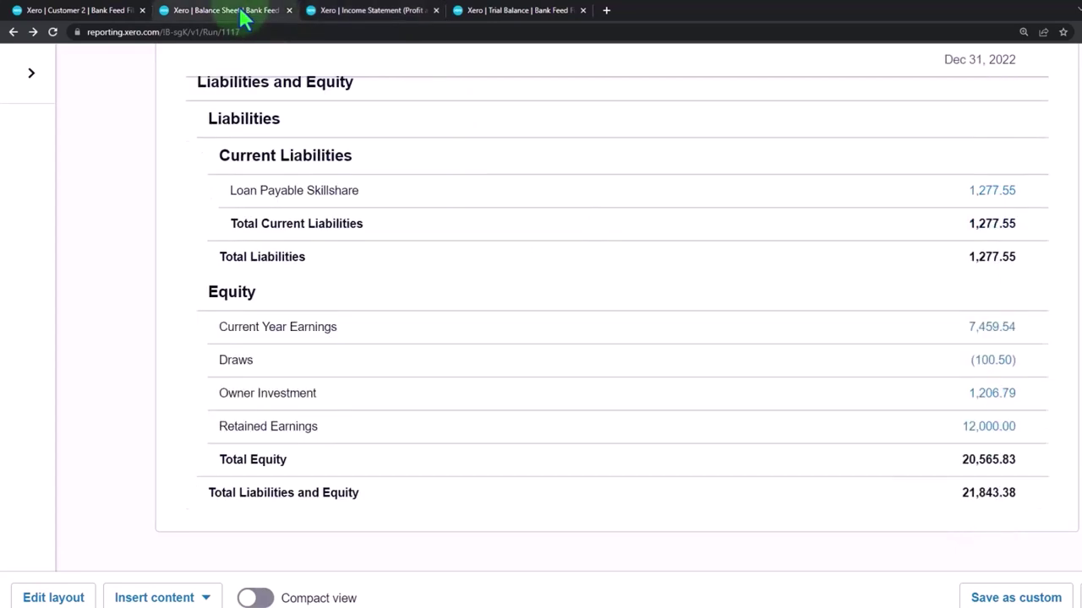
{"action": "left_click", "coordinate": [980, 331]}
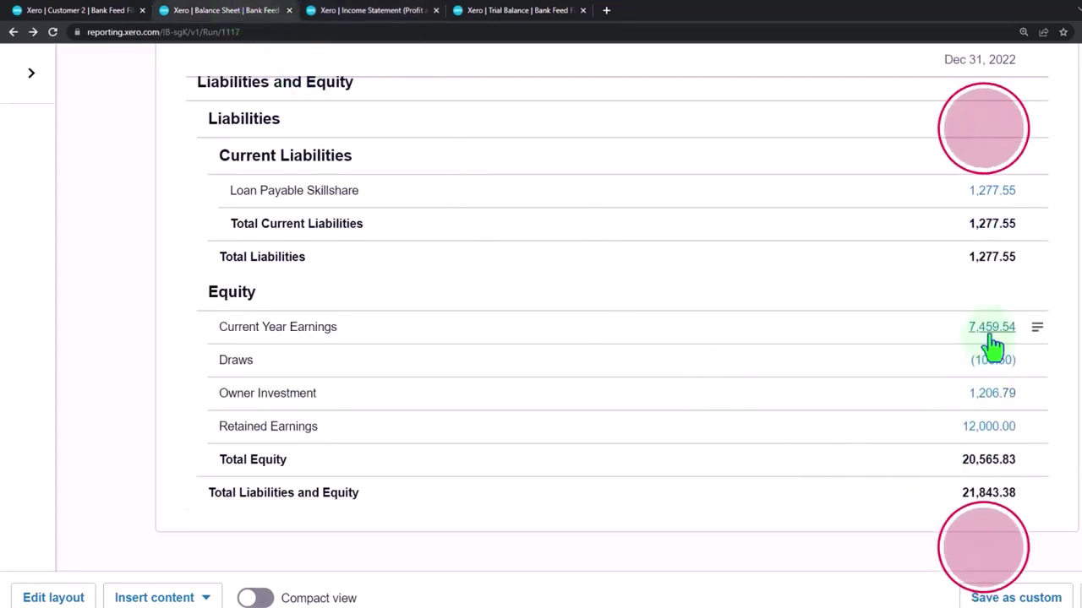
- Examine the Trial Balance's year-to-date credit column from the liability and equity accounts through revenue to the totals
{"action": "left_click", "coordinate": [506, 19]}
{"action": "scroll", "coordinate": [549, 380], "scroll_direction": "up", "scroll_amount": 1}
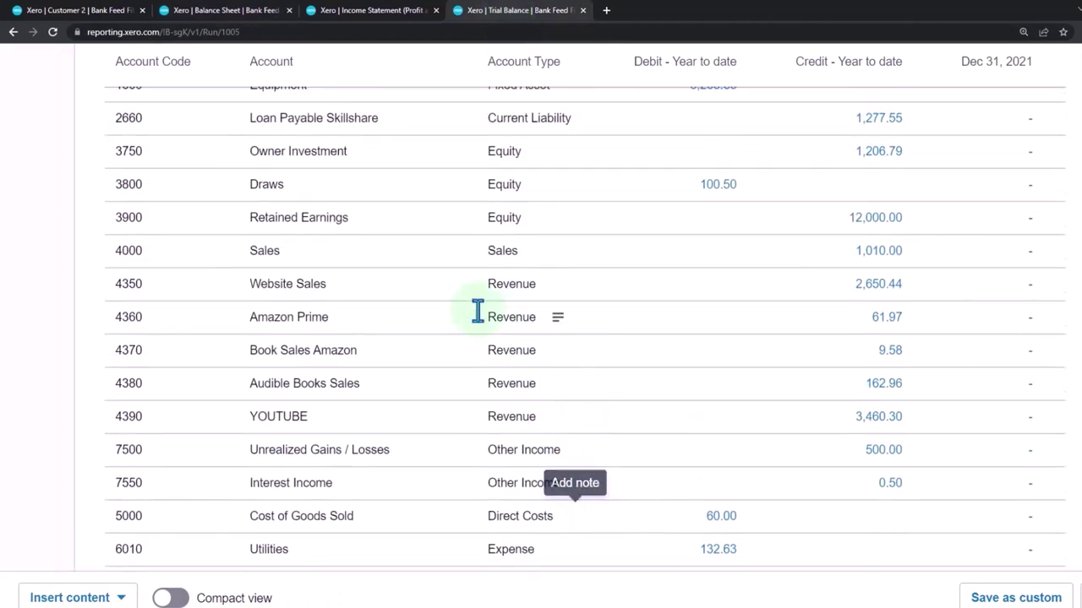
{"action": "left_click", "coordinate": [868, 245]}
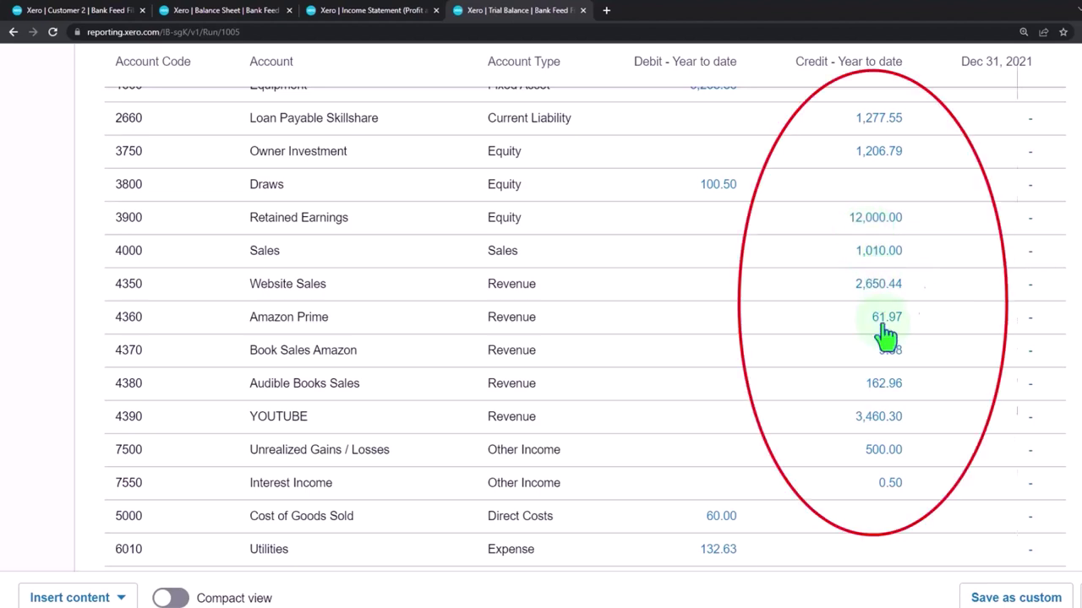
{"action": "scroll", "coordinate": [883, 364], "scroll_direction": "down", "scroll_amount": 2}
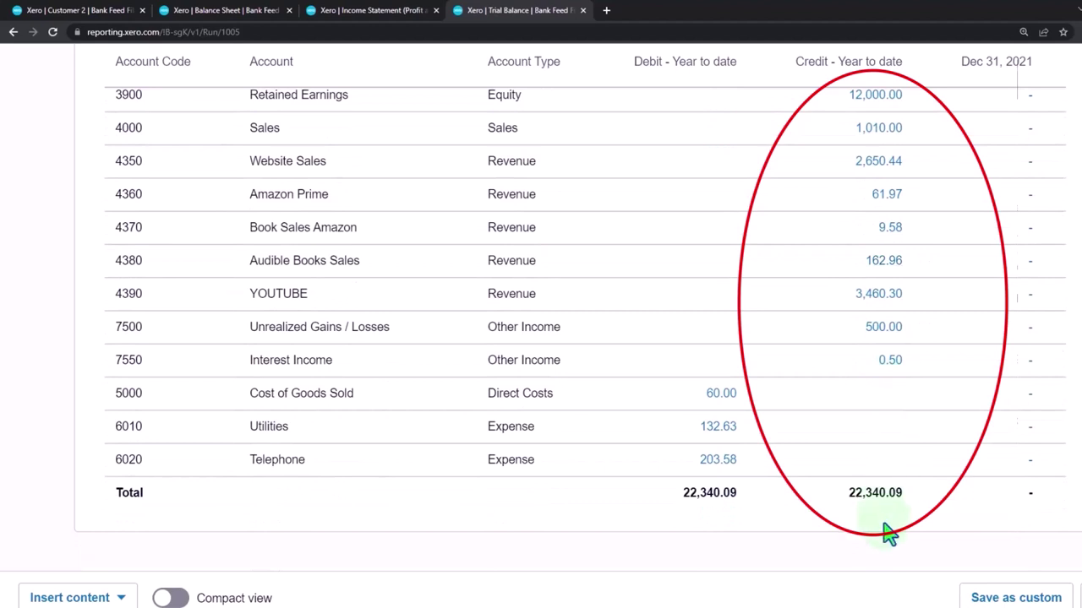